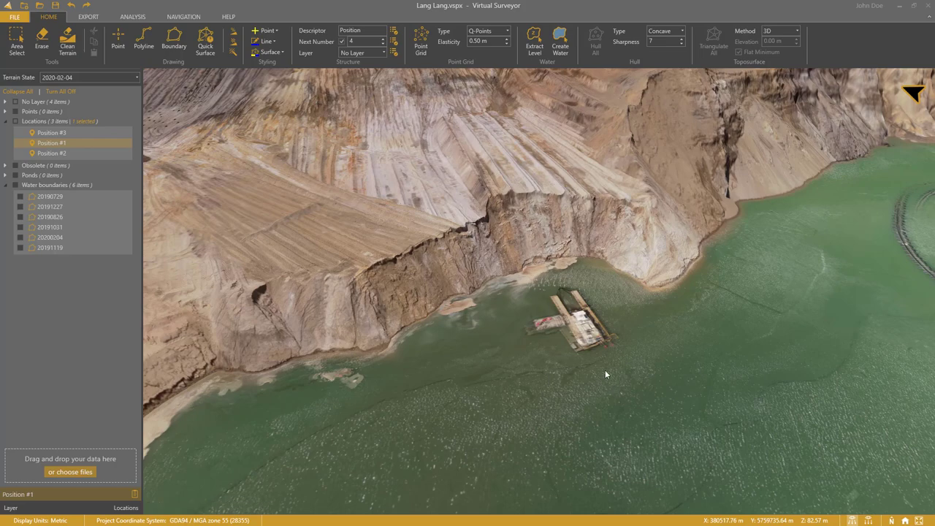
Step: View the pond from the saved locations Position #2 and Position #3
click(48, 153)
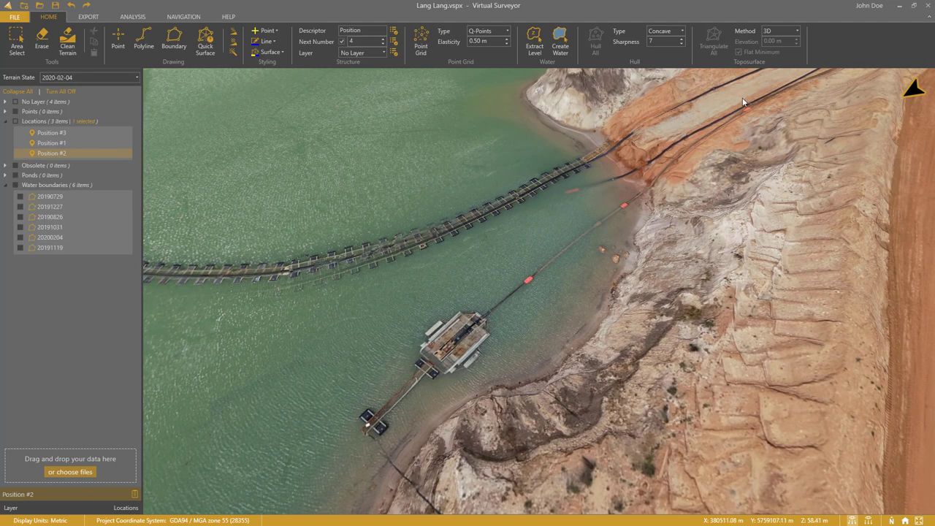
click(59, 134)
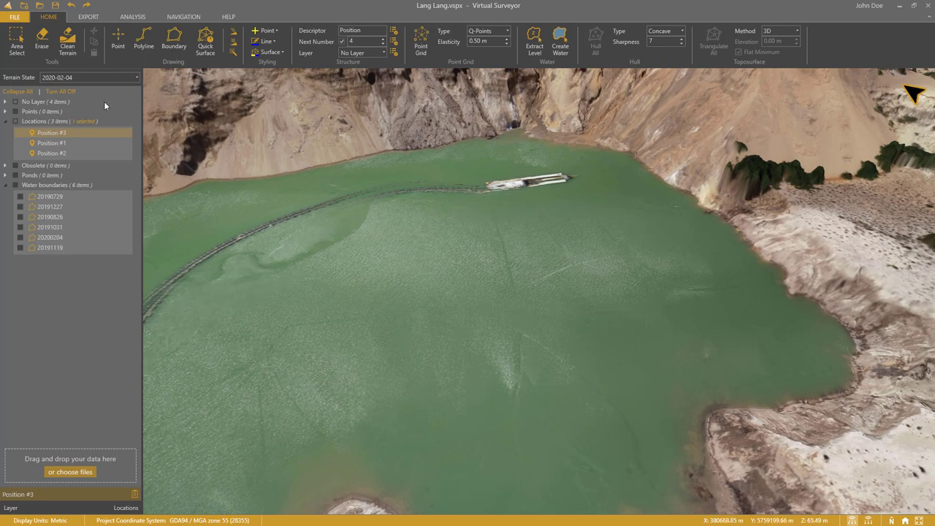
Step: Show the six dated water boundaries 20190729, 20190826, 20191031, 20191119, 20191227 and 20200204 over the terrain
click(20, 196)
click(21, 217)
click(20, 227)
click(20, 248)
click(20, 207)
click(21, 238)
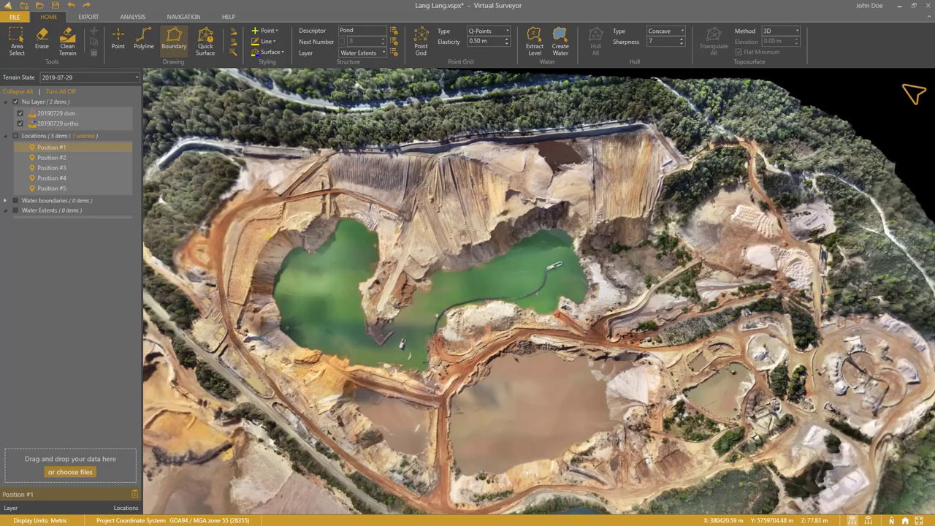
Step: Draw a closed Pond boundary of about 216,100 m² around the green two-lobed pond, following the surrounding pit edges and haul road
click(243, 208)
click(642, 151)
click(729, 271)
click(589, 337)
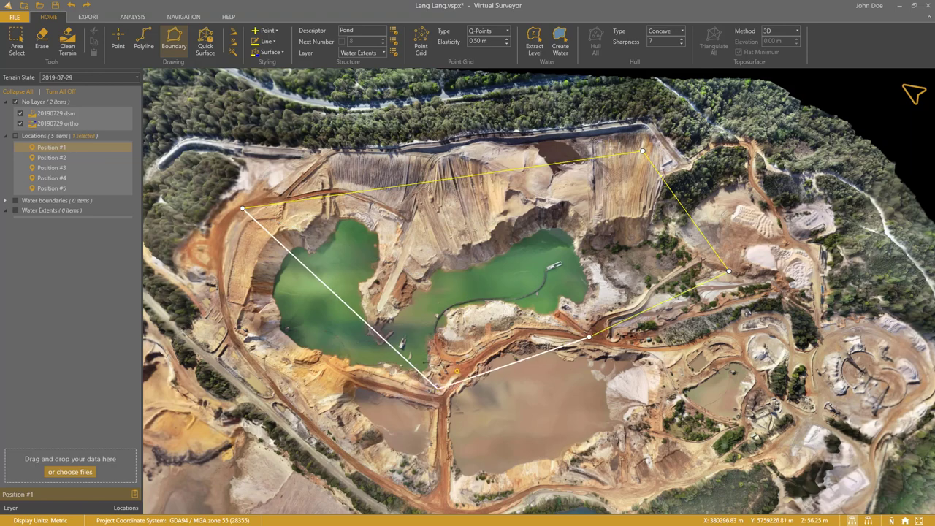
click(516, 326)
click(442, 397)
click(315, 366)
click(233, 346)
double_click(208, 255)
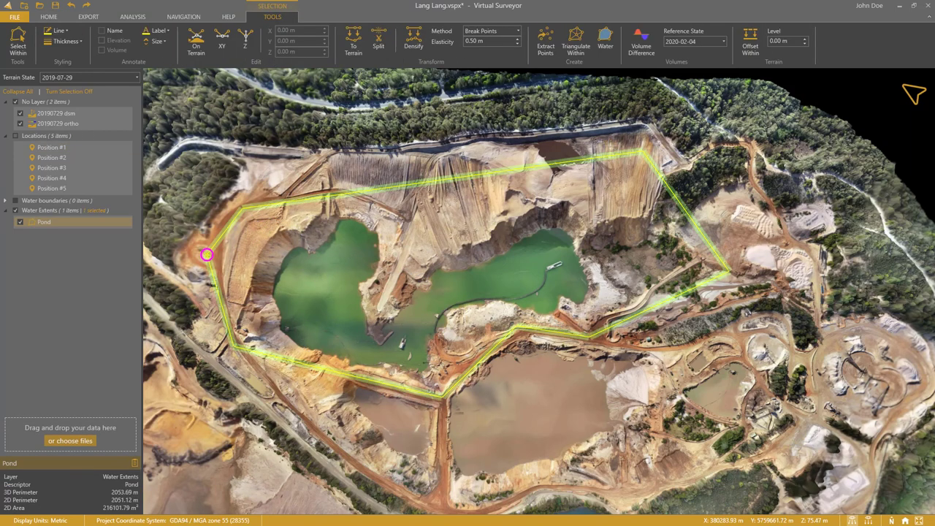
Step: Create a water surface within the drawn Pond boundary and set its water level to 55 m
click(605, 40)
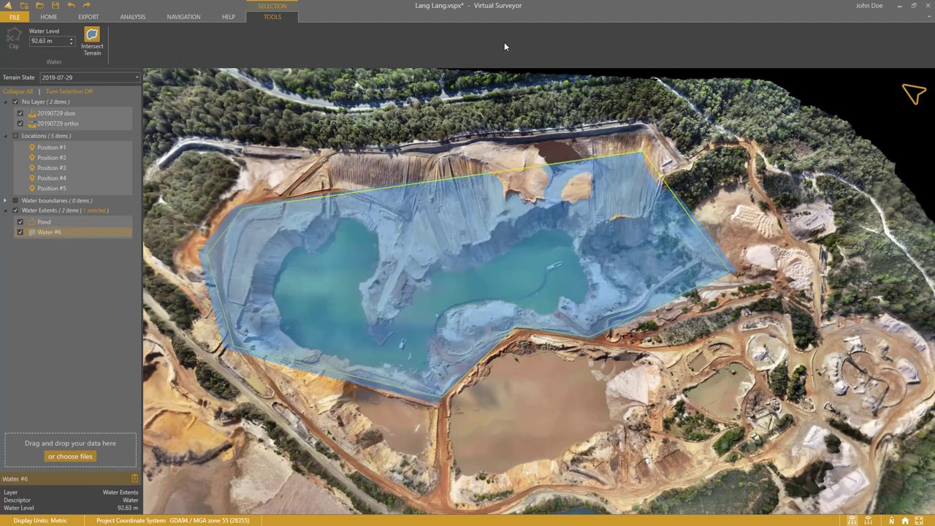
click(61, 41)
text(55)
key(Return)
Step: Lower the water level in small increments to 53.40 m, matching the shoreline below the eroded cliff
scroll(323, 243, up, 1)
scroll(323, 244, up, 5)
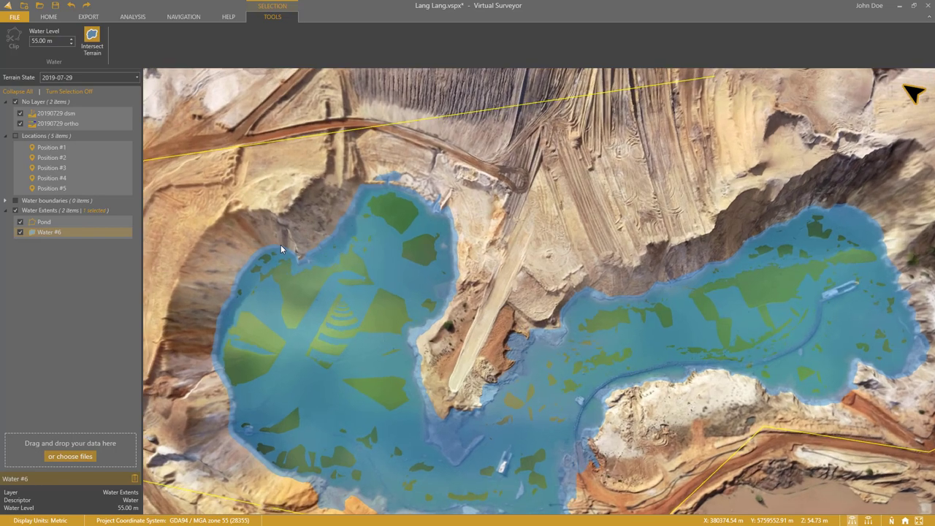
middle_drag(280, 247, 378, 268)
scroll(395, 266, up, 4)
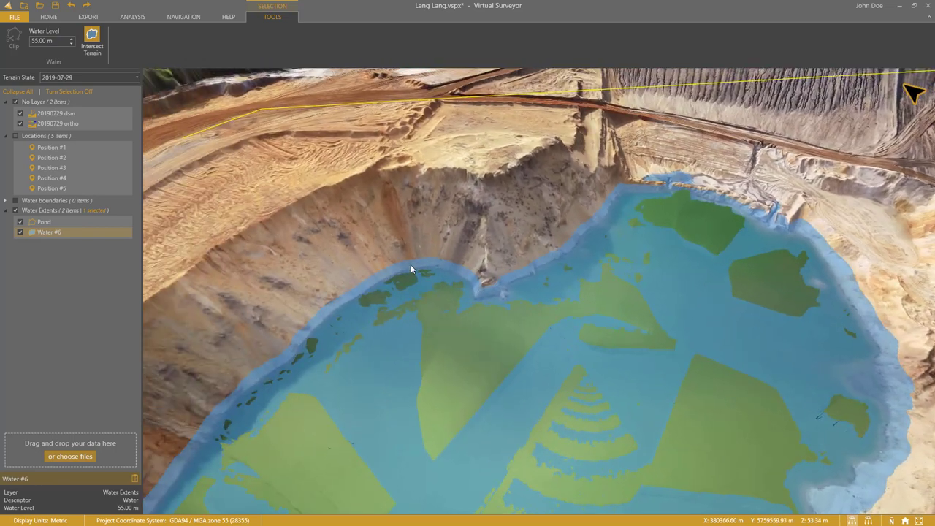
click(70, 44)
click(70, 45)
click(70, 44)
click(70, 45)
click(70, 45)
click(70, 45)
click(70, 44)
click(70, 45)
click(71, 44)
click(70, 43)
click(71, 44)
click(71, 44)
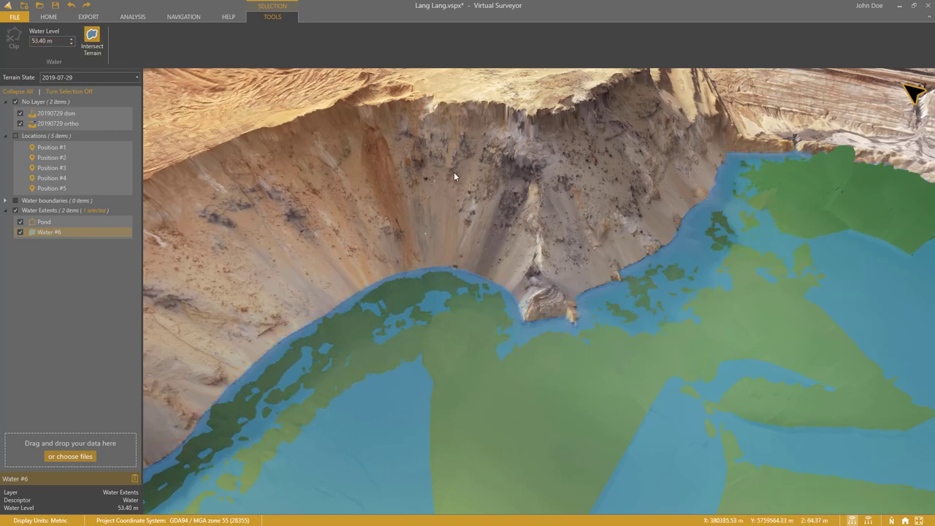
Step: Intersect the water surface with the terrain to generate shoreline boundaries
scroll(549, 227, down, 4)
drag(549, 227, 489, 184)
scroll(475, 169, down, 2)
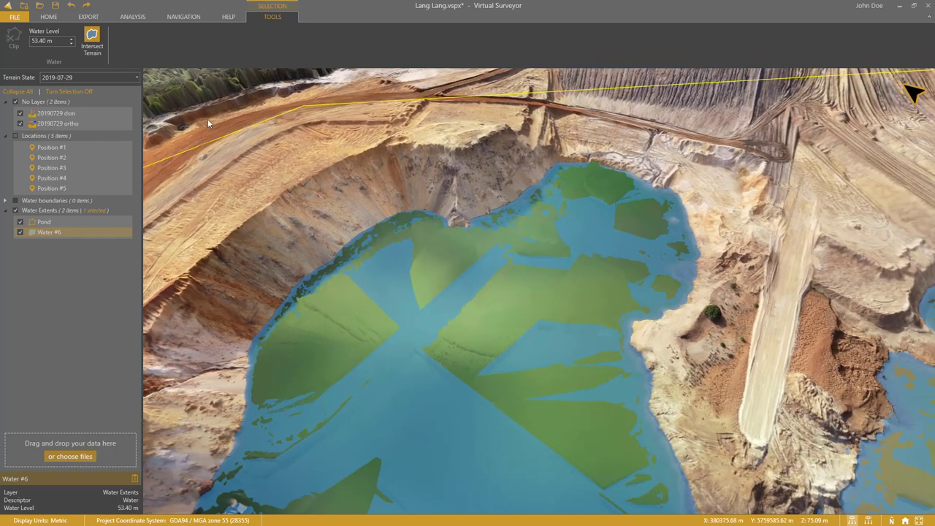
click(83, 45)
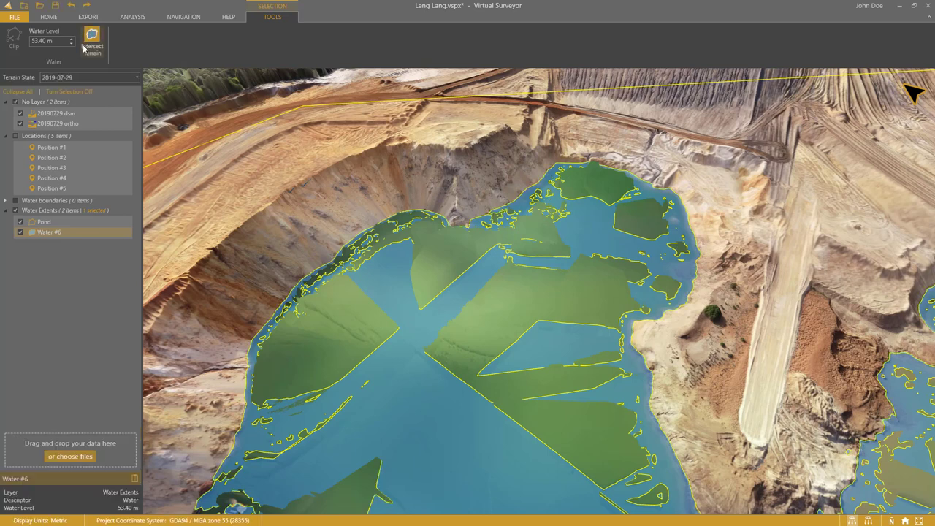
Step: Hide the 20190729 ortho to inspect the intersection outlines, and show it again
click(5, 102)
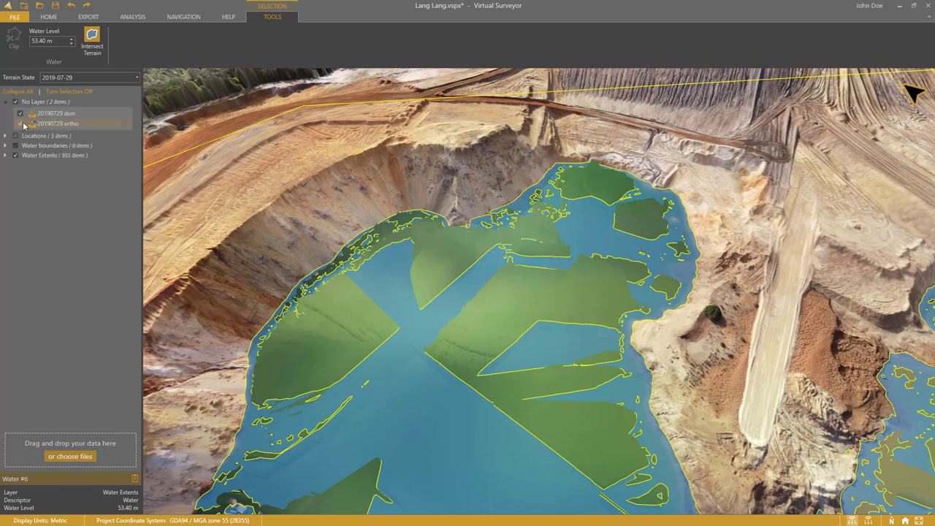
click(19, 125)
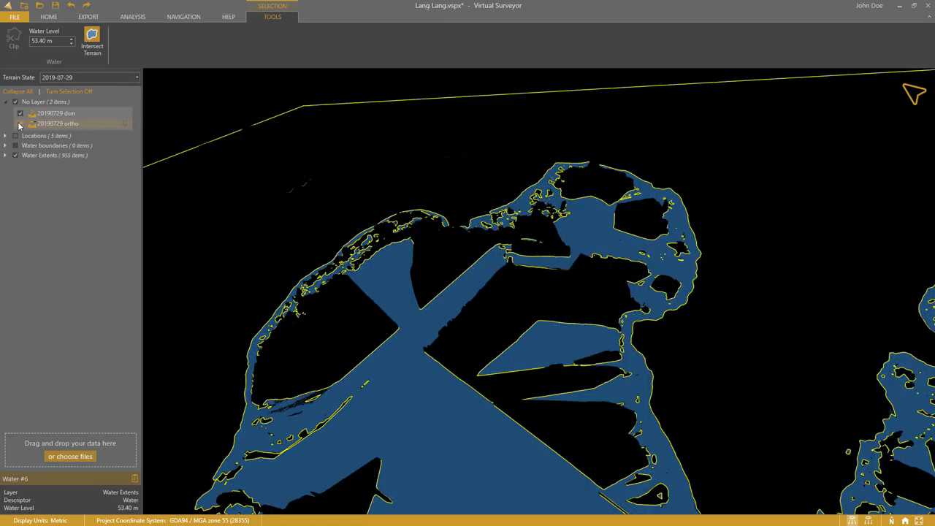
click(20, 124)
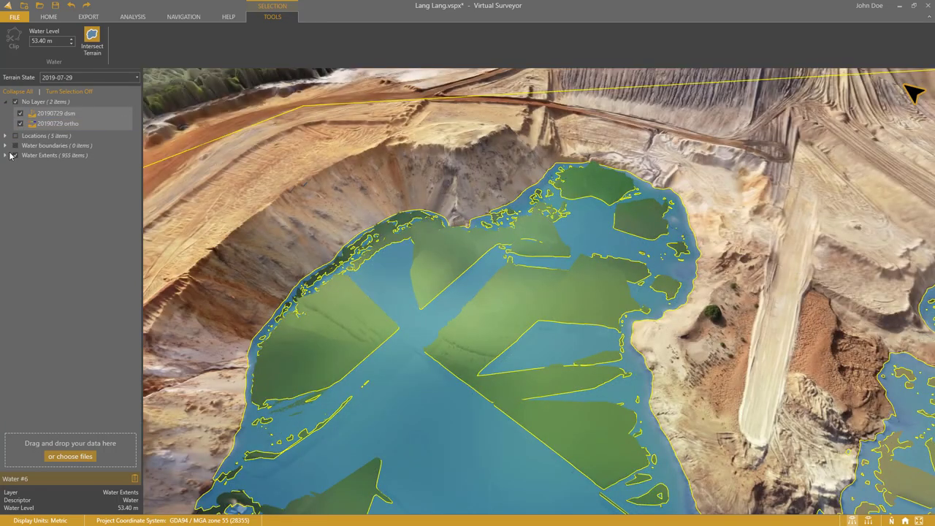
Step: Delete the bulk of the small stray boundaries inside the pond, keeping its main shoreline outline
click(358, 238)
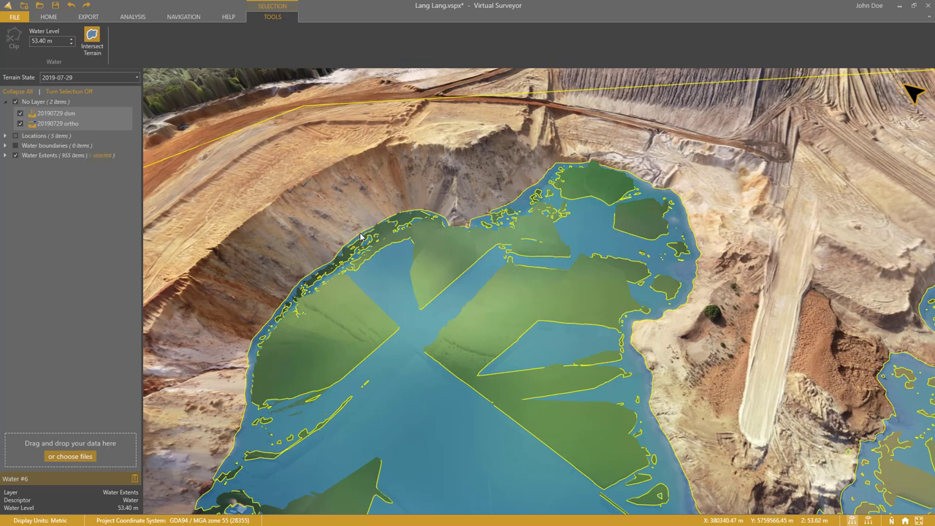
click(360, 237)
click(18, 53)
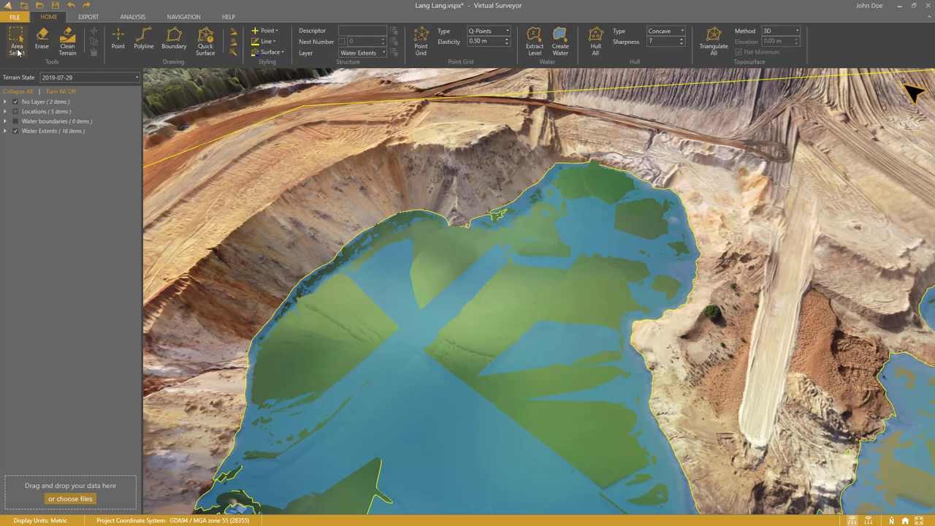
Step: Hide the Water #6 surface and delete the remaining small Pond boundaries, keeping the original extent and the main shoreline
click(7, 133)
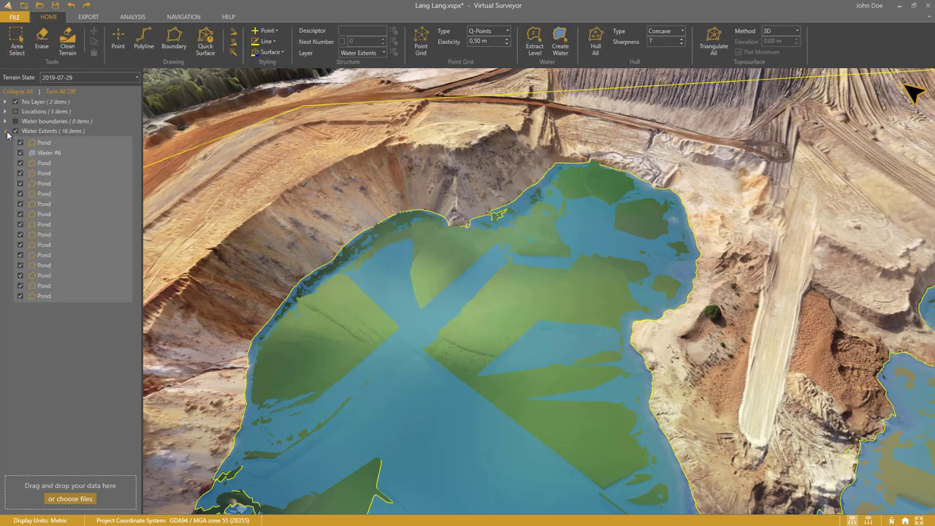
click(21, 152)
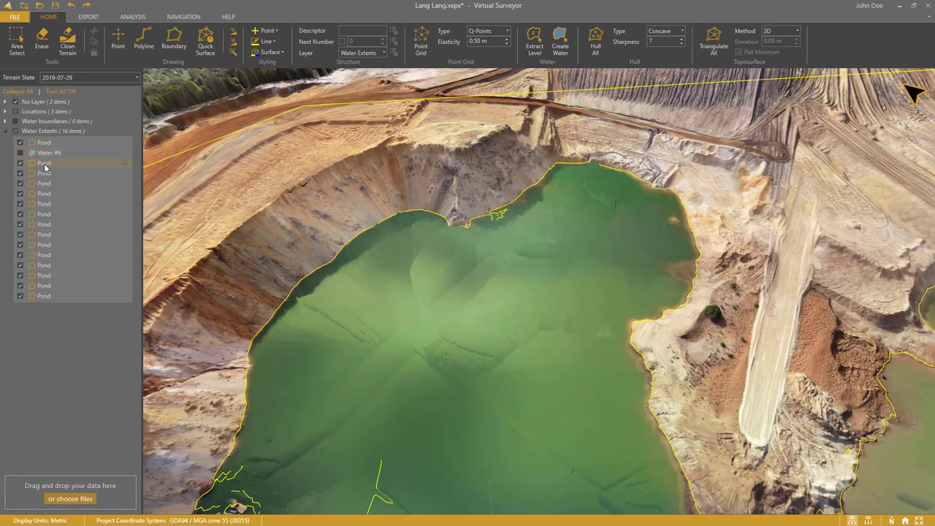
double_click(45, 164)
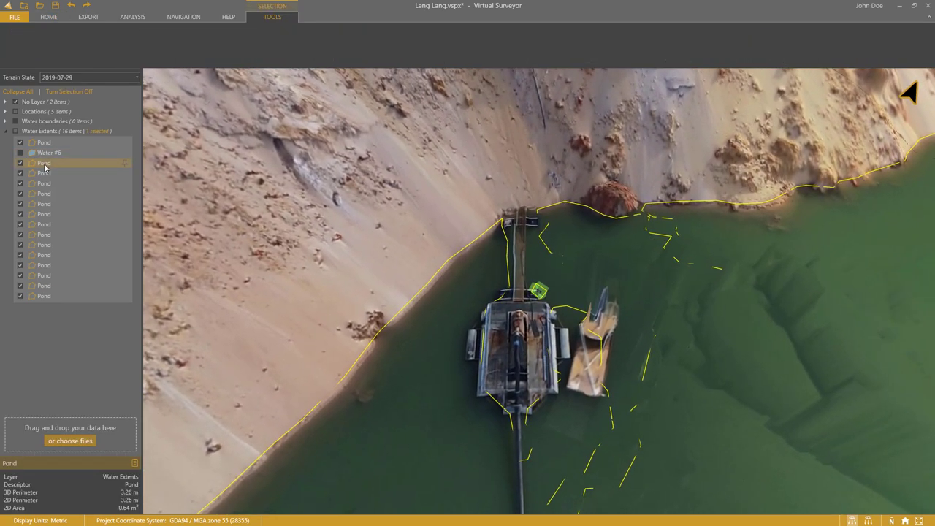
key(Delete)
double_click(45, 166)
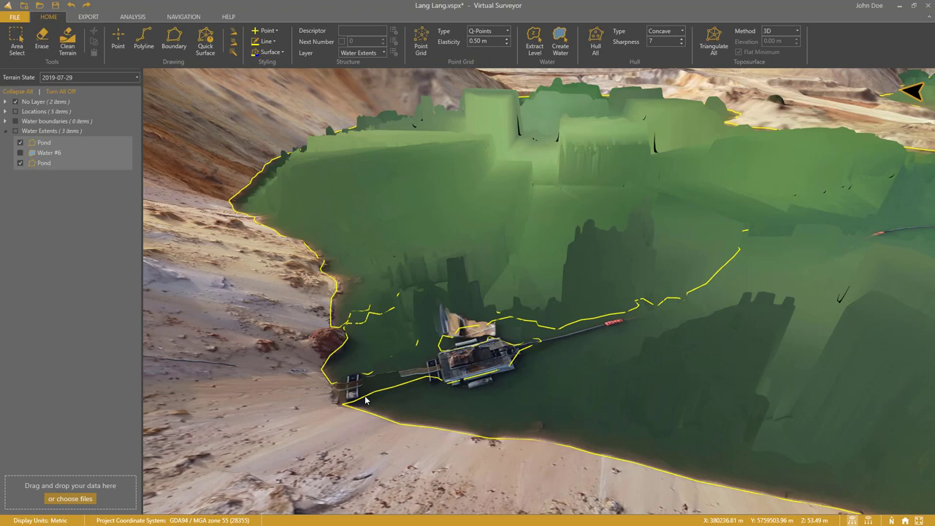
Step: Edit the shoreline boundary's vertices in XY and delete the stray run enclosing the dredge and its walkway
click(366, 400)
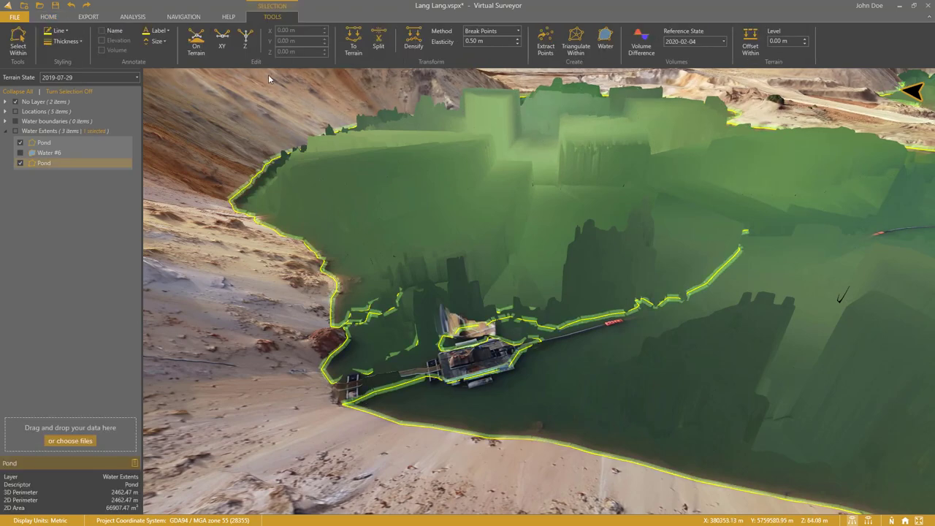
click(224, 48)
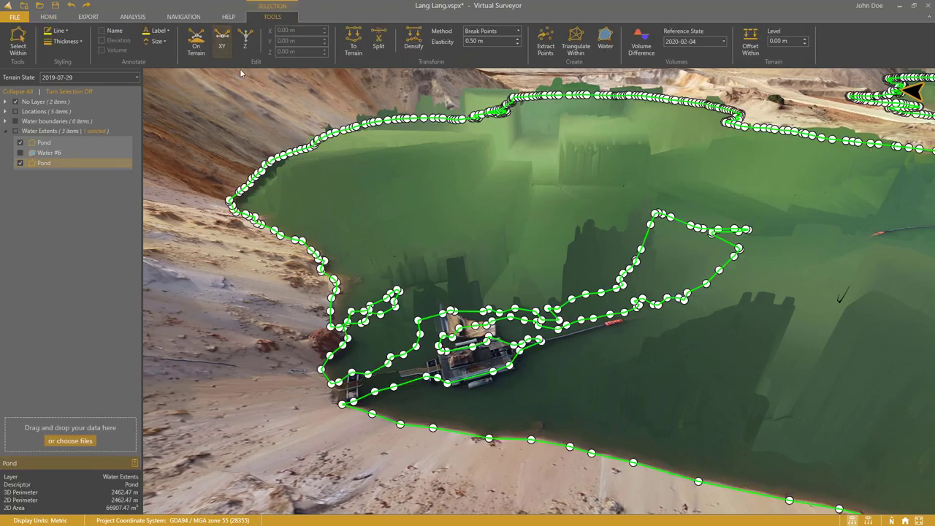
click(339, 383)
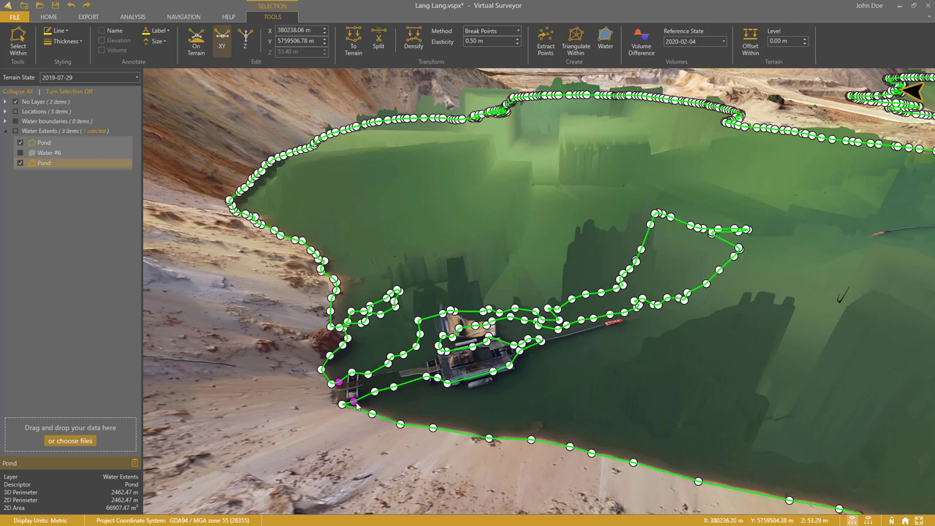
shift+click(354, 402)
key(Delete)
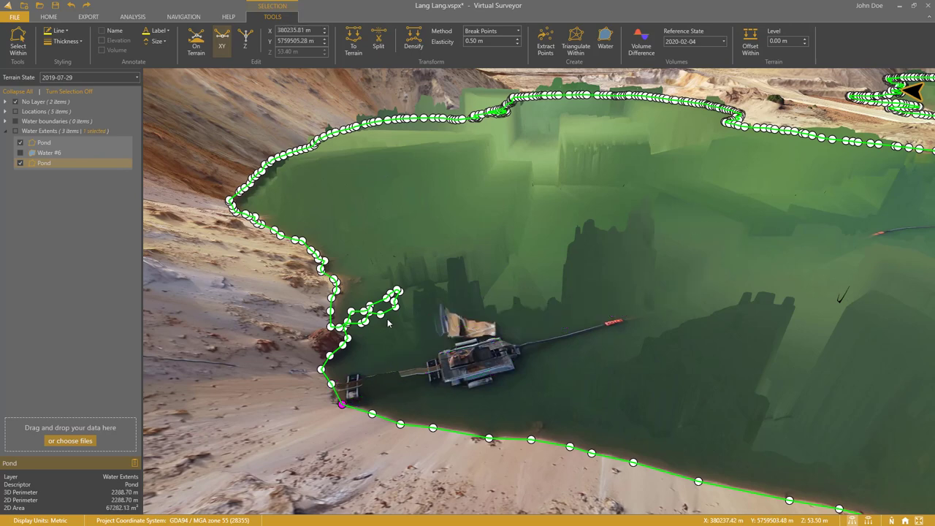
Step: Delete the loop of stray vertices projecting into the water beside the red rock near the dredge
scroll(368, 355, up, 3)
click(341, 307)
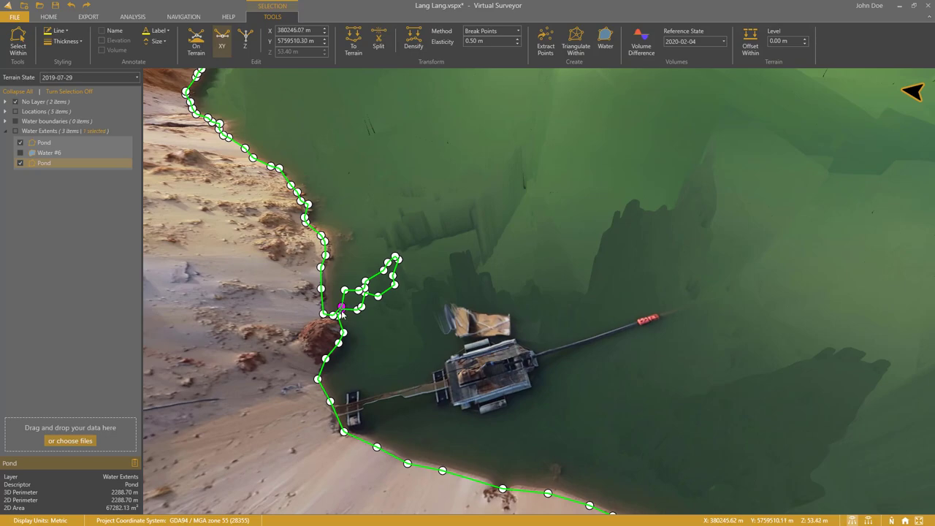
shift+click(342, 313)
key(Delete)
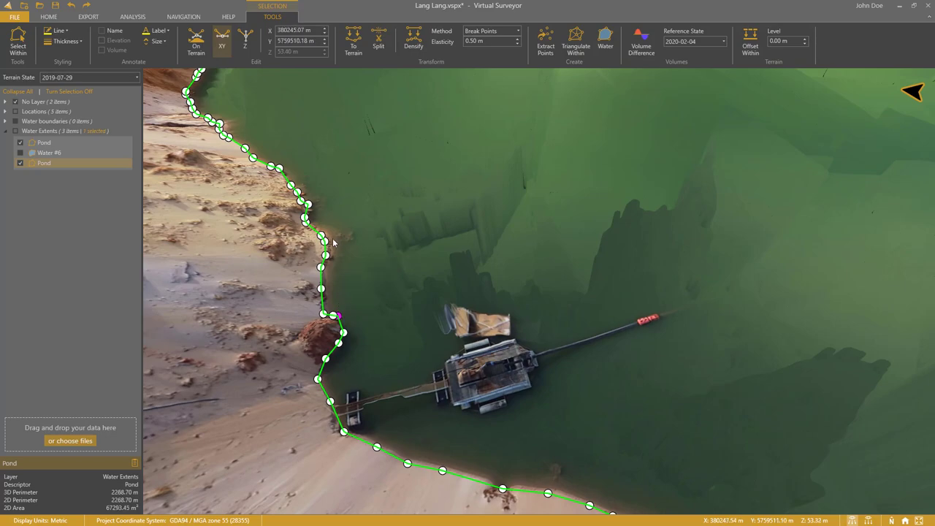
Step: Delete the looped vertices bulging into the water at the foot of the eroded cliff
scroll(334, 243, down, 5)
drag(396, 168, 339, 486)
drag(551, 176, 548, 301)
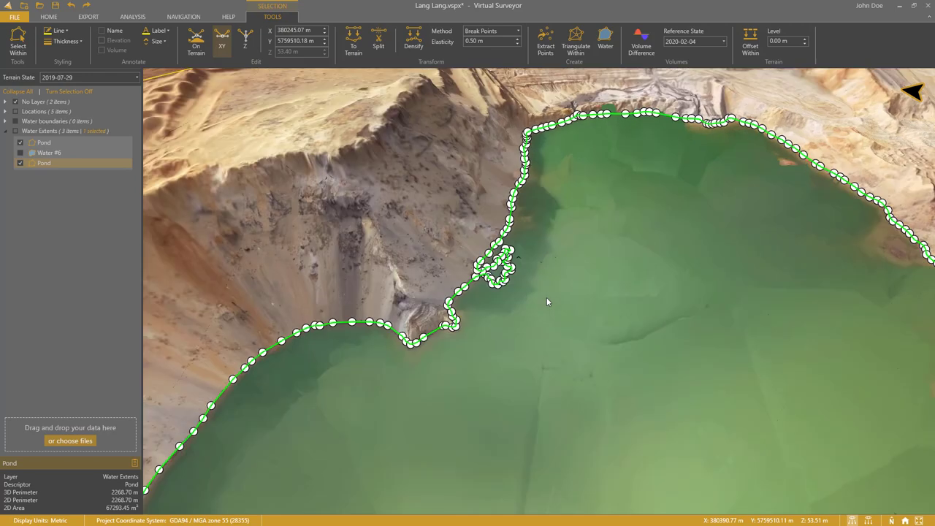
scroll(500, 303, up, 5)
click(450, 256)
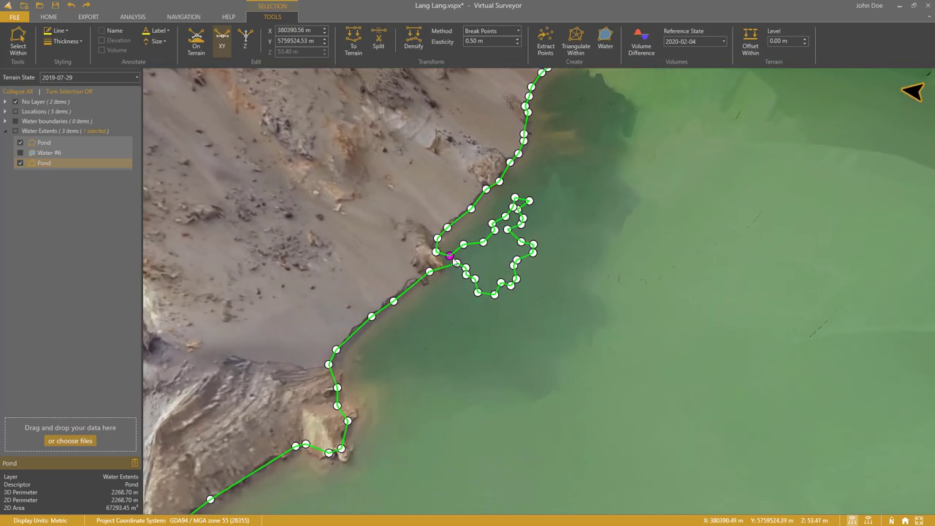
shift+click(456, 263)
key(Delete)
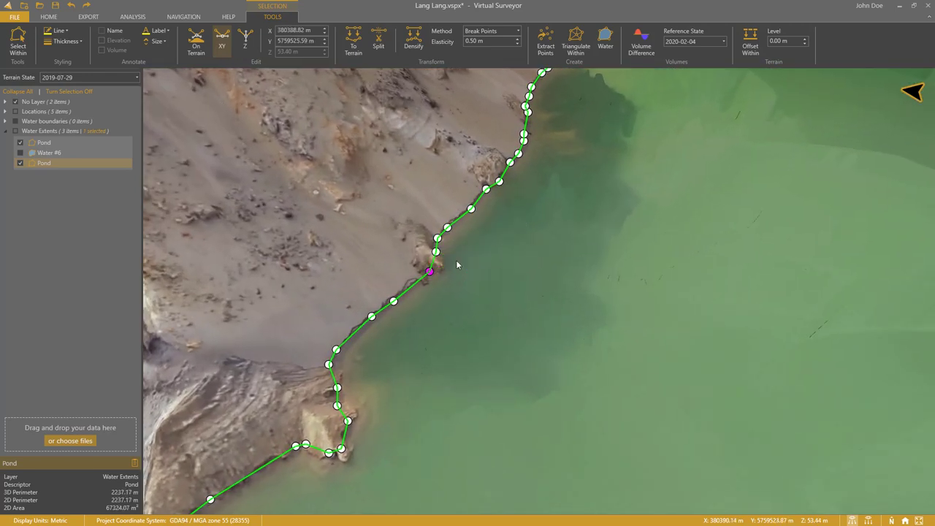
Step: Delete the stray boundary vertices following the floating pipeline from the point where it meets the shore
scroll(482, 263, down, 3)
scroll(485, 263, down, 3)
drag(652, 165, 350, 60)
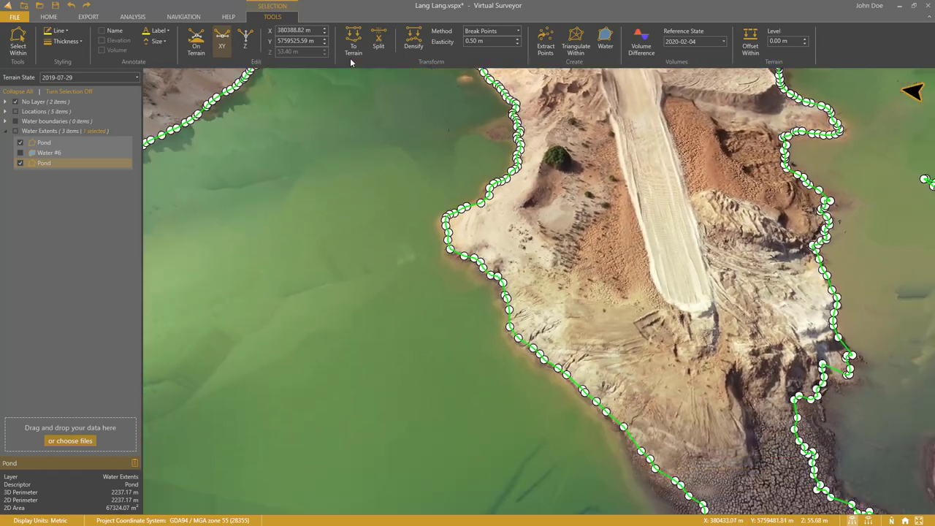
drag(690, 118, 318, 143)
scroll(432, 229, up, 1)
scroll(432, 228, up, 3)
click(556, 279)
shift+click(563, 281)
key(Delete)
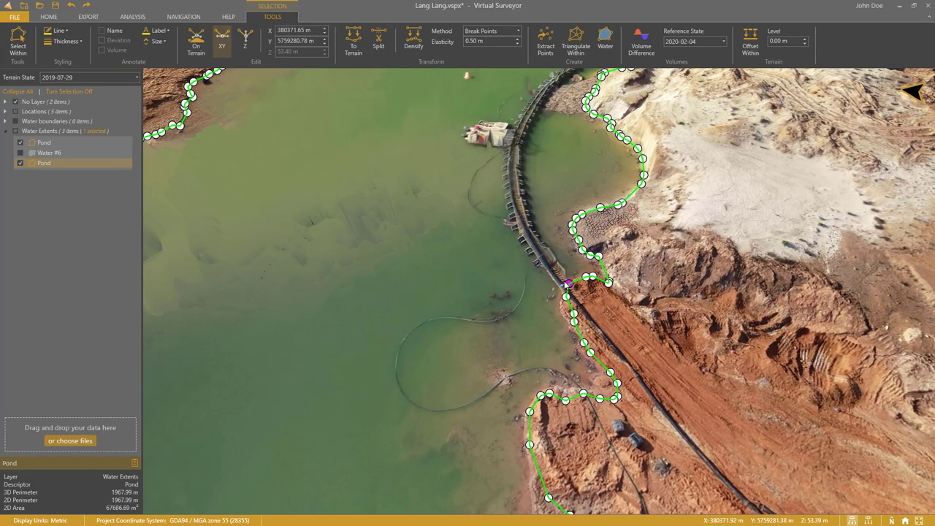
Step: Check the rest of the shoreline for stray vertices, finish vertex editing and review the whole pond outline
scroll(563, 284, down, 3)
drag(540, 168, 453, 358)
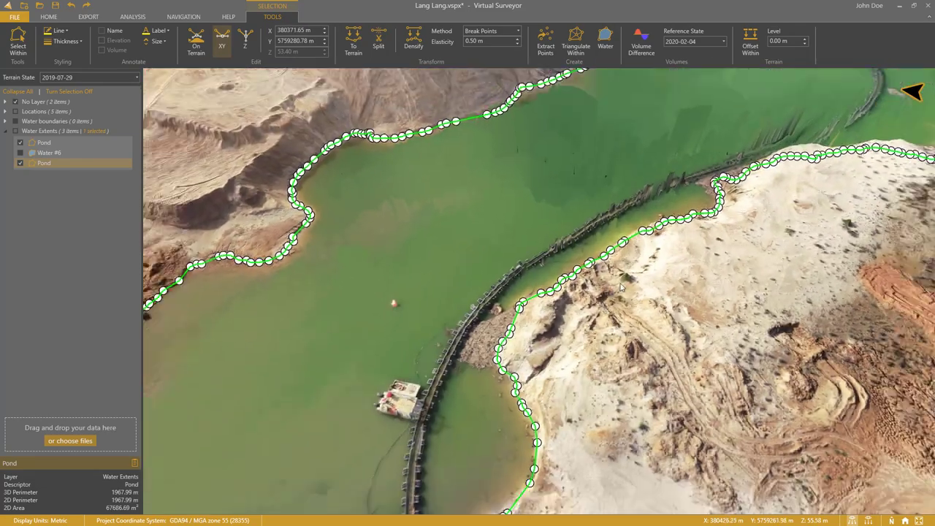
scroll(556, 295, down, 2)
click(725, 189)
drag(818, 233, 456, 415)
drag(783, 310, 774, 417)
drag(336, 152, 562, 141)
right_click(420, 228)
drag(379, 261, 450, 171)
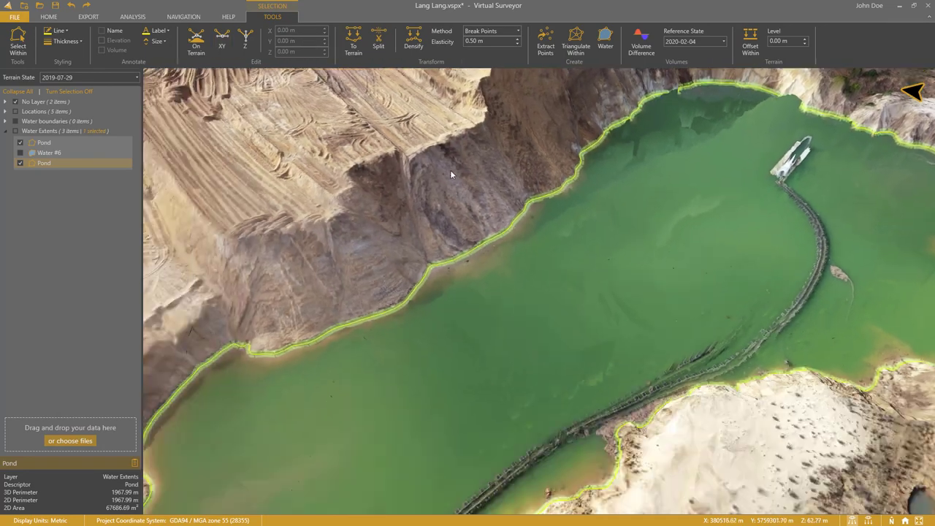
scroll(451, 170, down, 6)
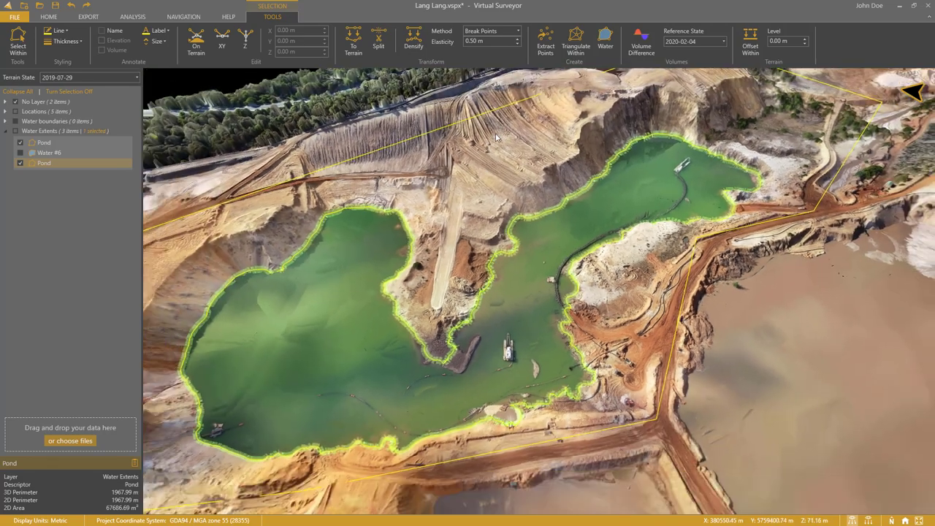
mouse_move(497, 137)
mouse_down()
mouse_move(504, 130)
mouse_move(497, 143)
mouse_up()
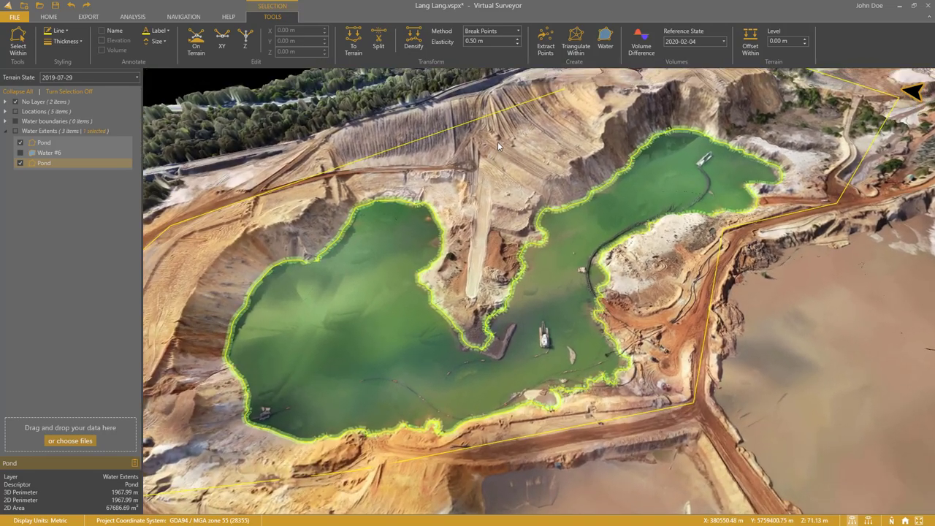
Step: Triangulate within the pond boundary and modify the terrain with that surface, viewing it with the 20190729 ortho and the surface hidden
click(5, 102)
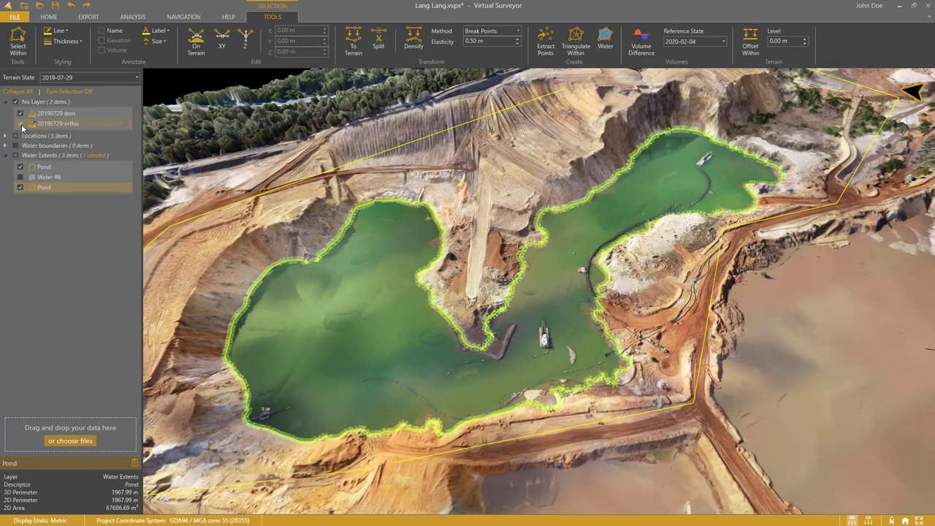
click(20, 125)
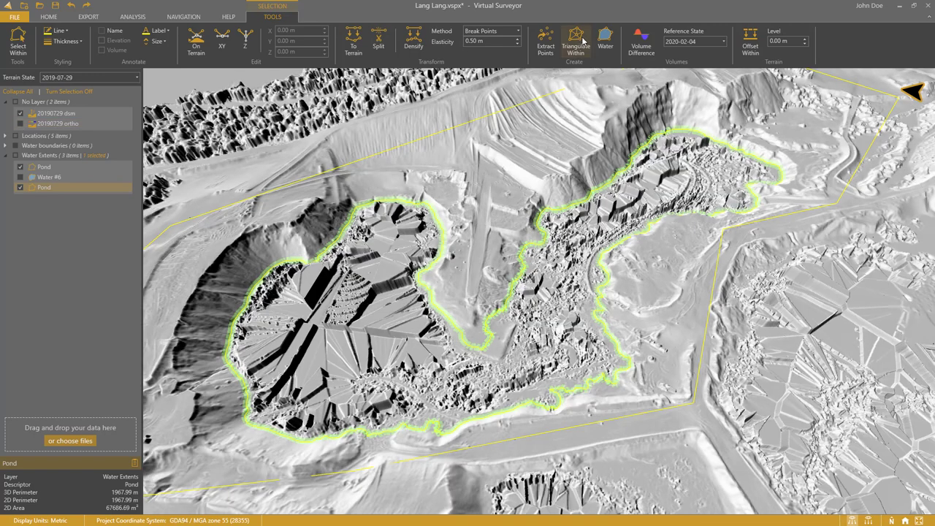
click(577, 43)
click(397, 44)
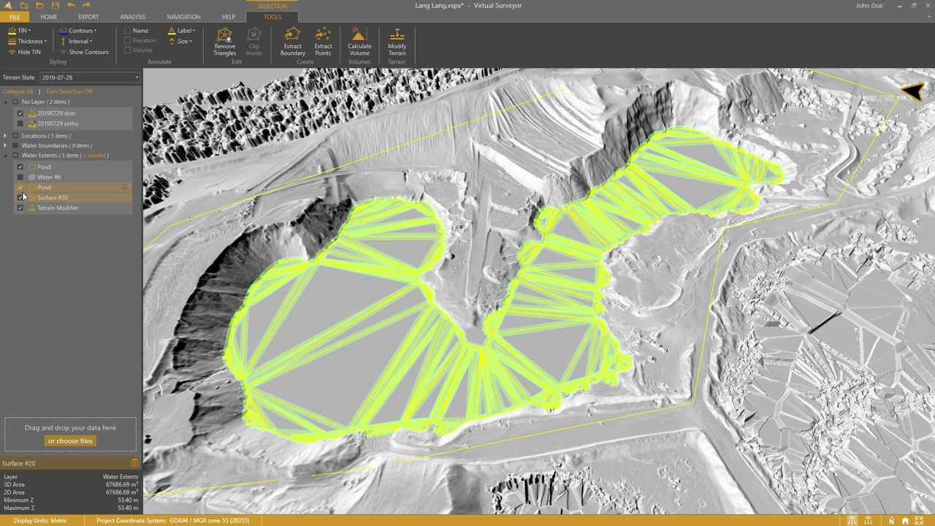
click(20, 198)
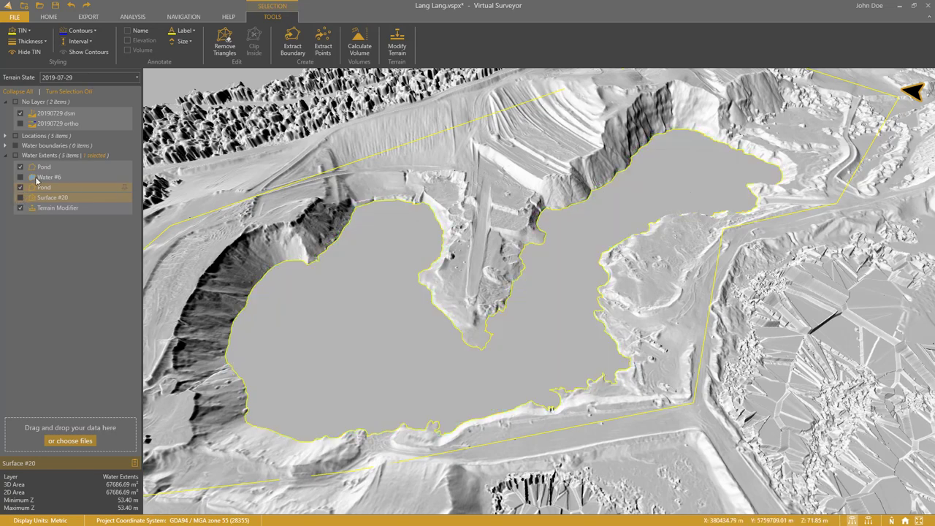
click(20, 124)
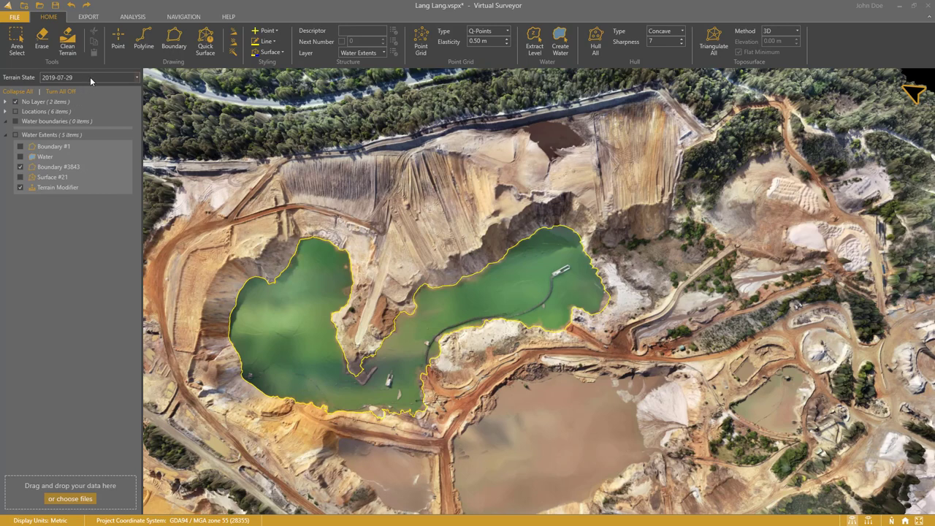
Step: Create a new terrain state named 2019-08-26
click(90, 77)
text(2019)
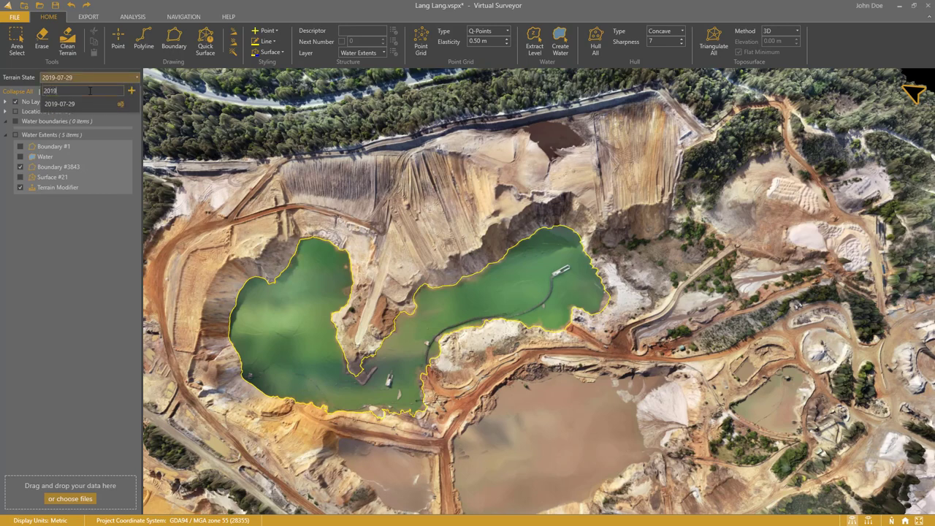
text(-08-26)
click(75, 114)
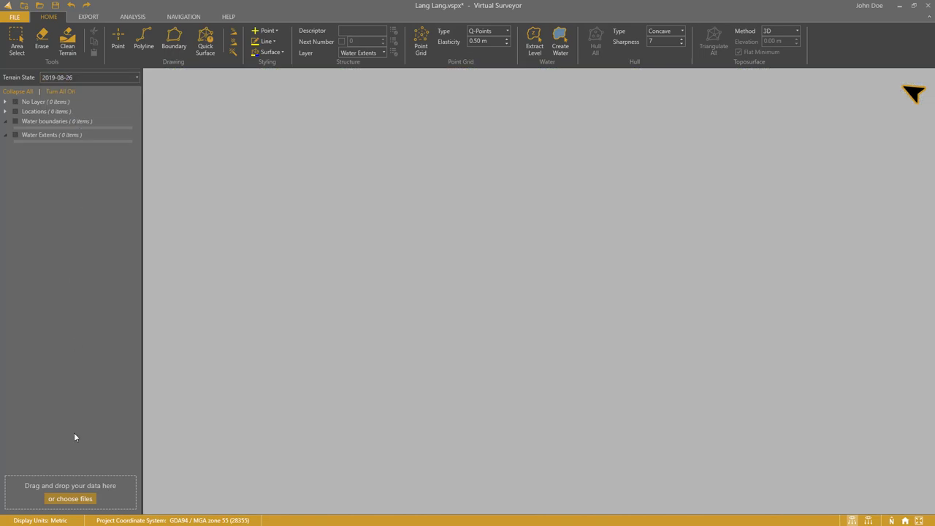
Step: Import the 20190826 dsm and 20190826 ortho files into the 2019-08-26 terrain state
click(70, 498)
click(335, 102)
ctrl+click(378, 91)
key(Return)
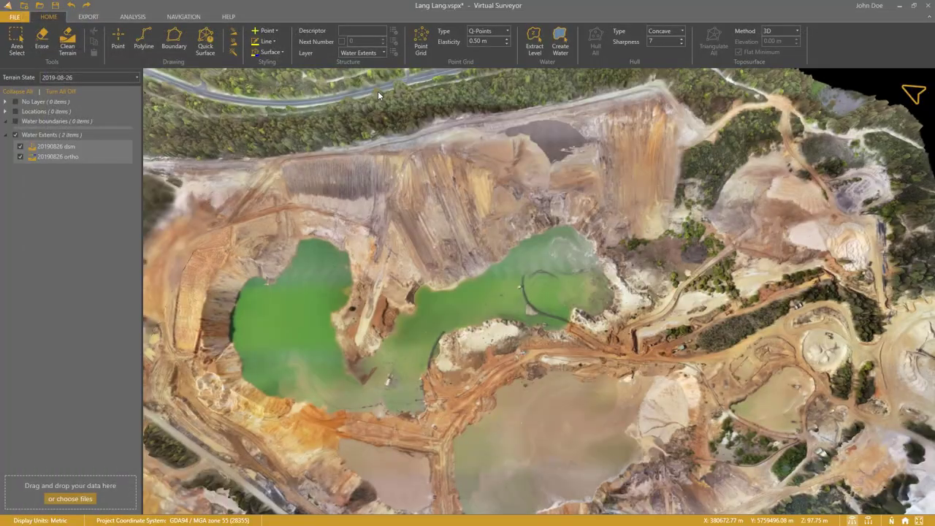
Step: Share the Water surface from the 2019-07-29 terrain state with 2019-08-26 and make it visible there
click(102, 76)
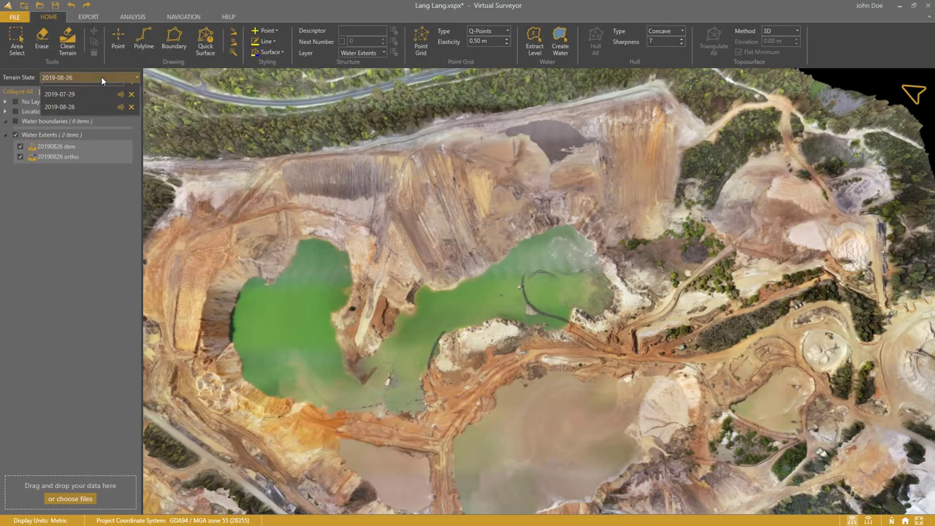
click(72, 106)
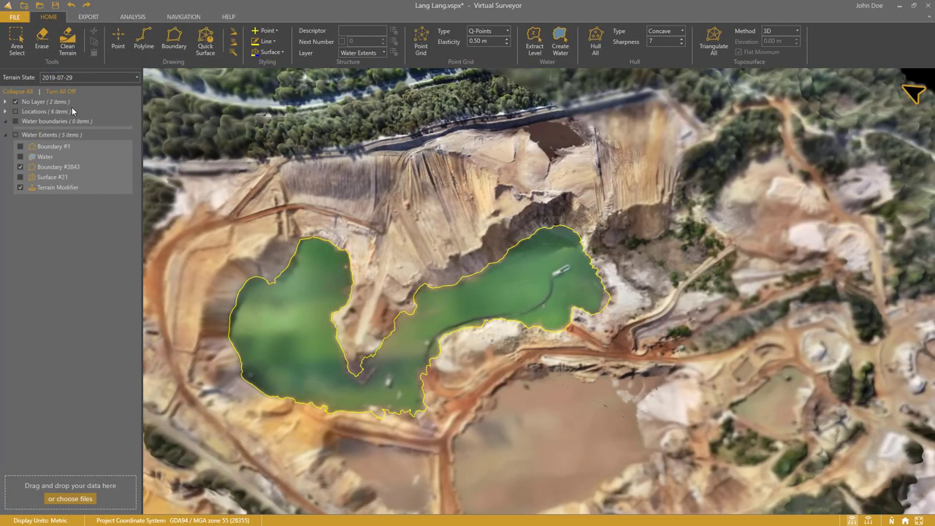
click(105, 77)
click(110, 117)
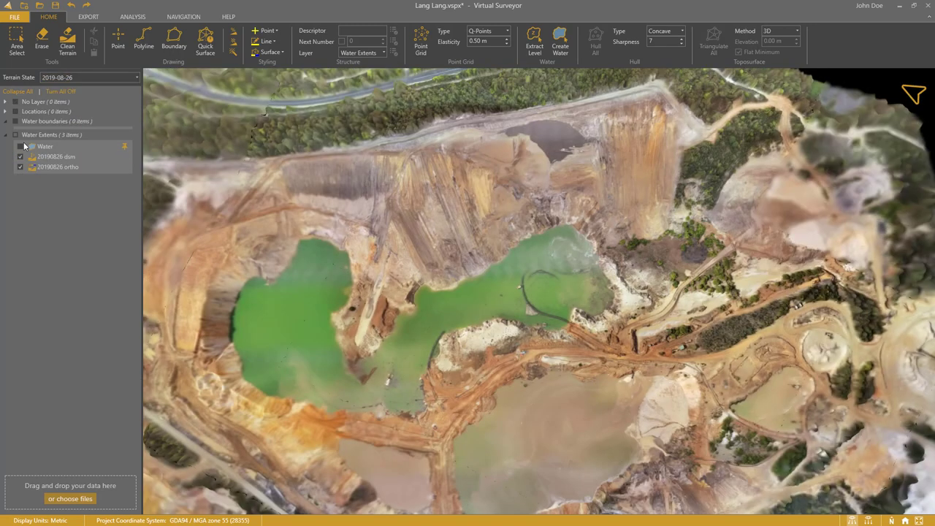
click(21, 147)
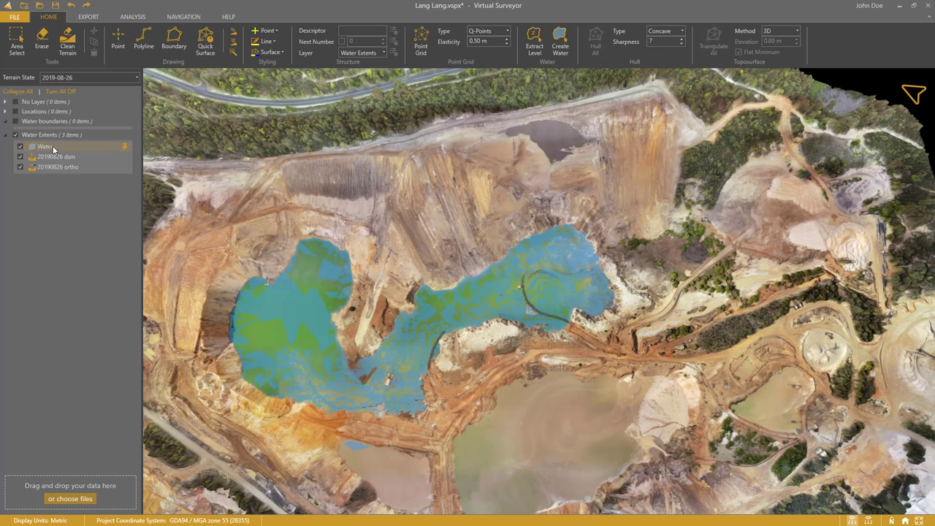
Step: Intersect the Water surface with the 2019-08-26 terrain and select everything within the outer pond boundary
click(53, 147)
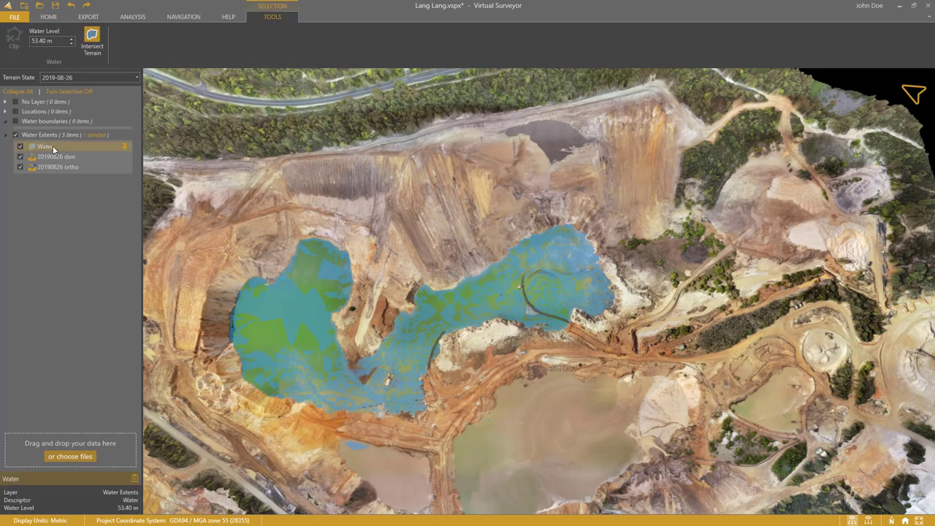
click(93, 41)
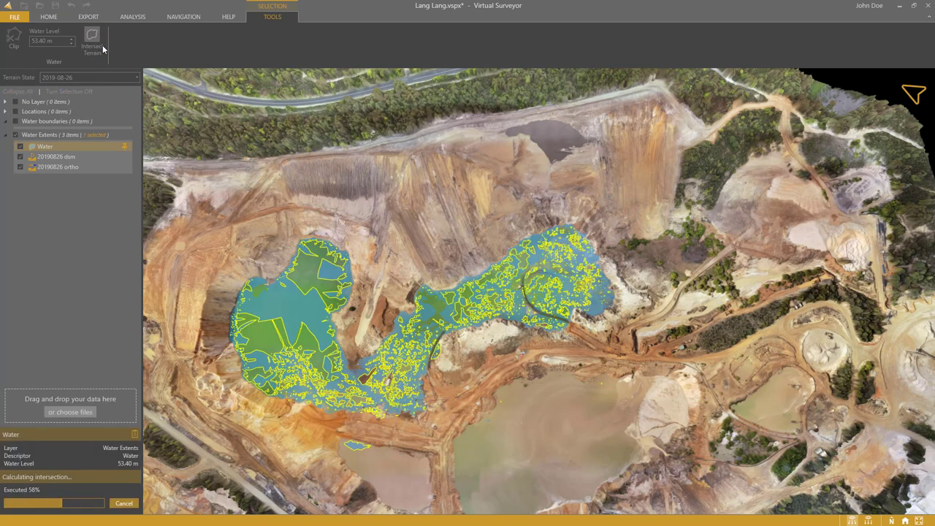
click(291, 262)
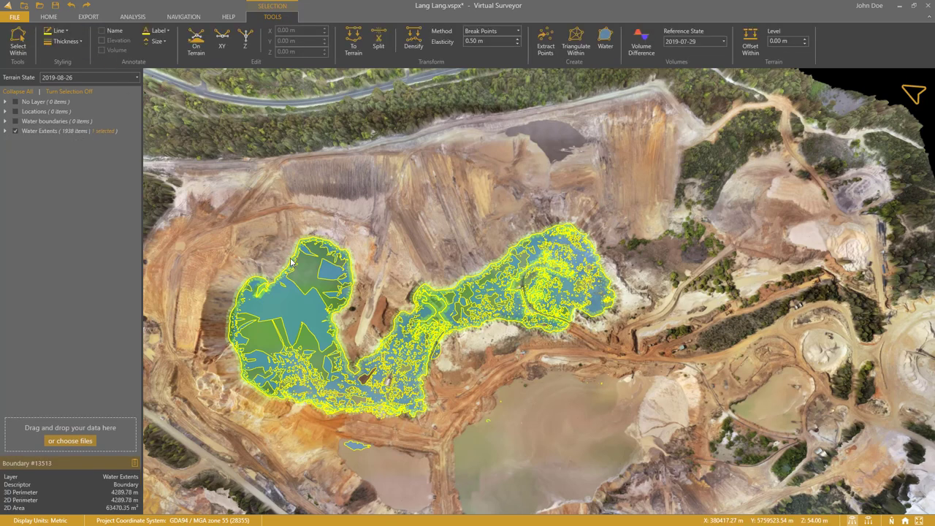
click(22, 44)
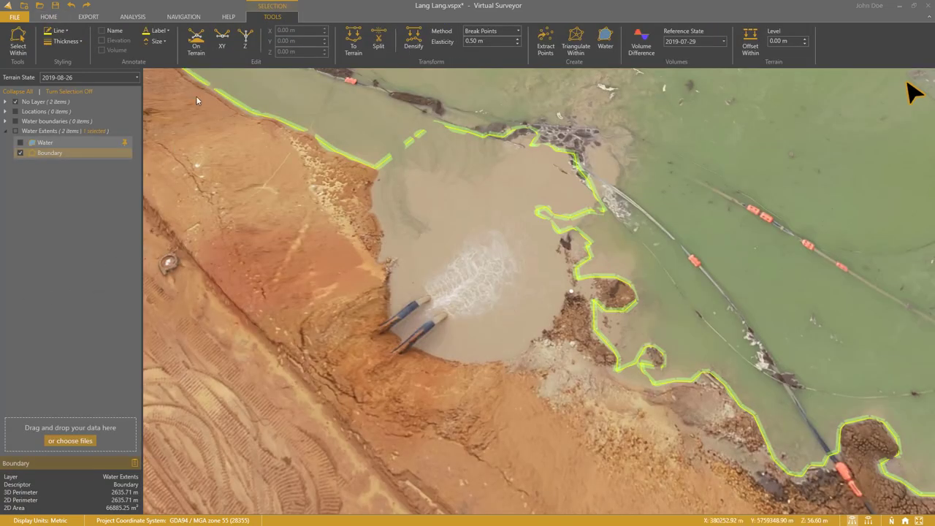
Step: Reshape the boundary in XY by moving its stray vertices onto the shore edge around the inlet with the two discharge pipes
click(222, 40)
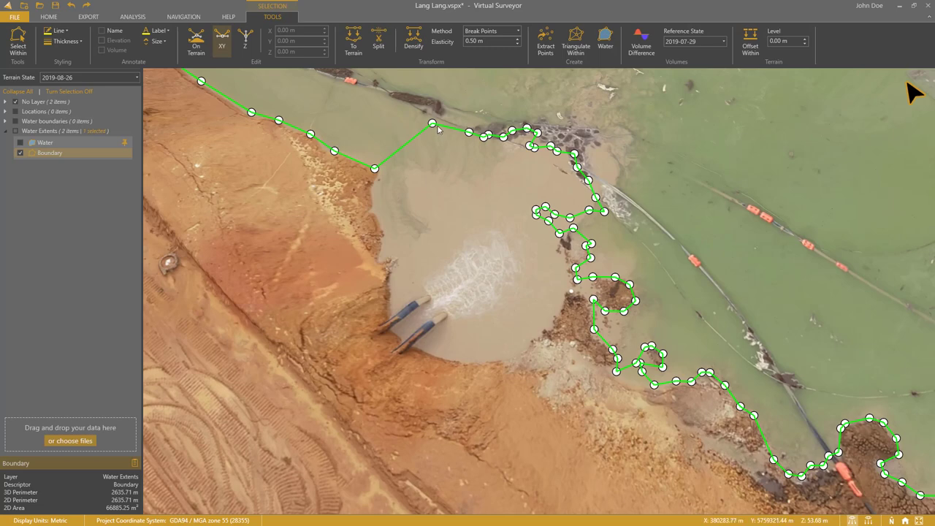
drag(432, 123, 373, 202)
click(470, 132)
drag(386, 226, 384, 227)
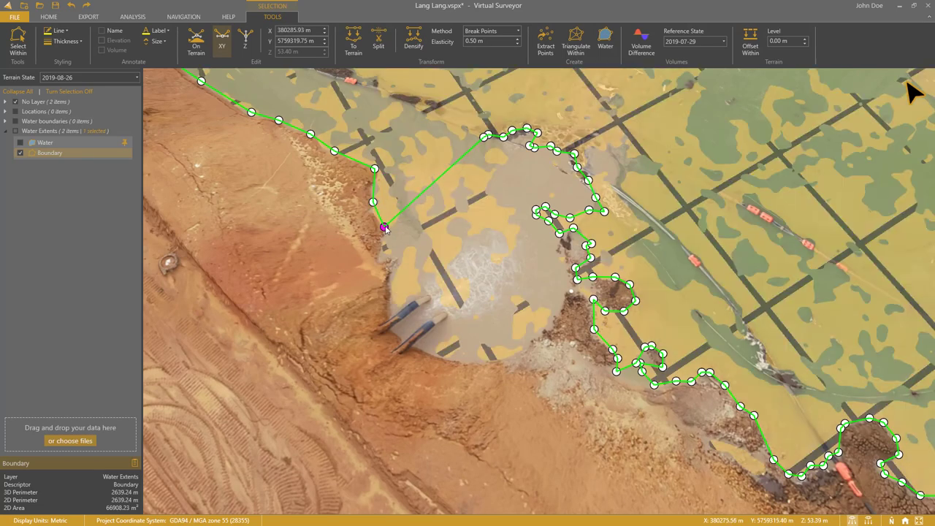
drag(483, 136, 387, 265)
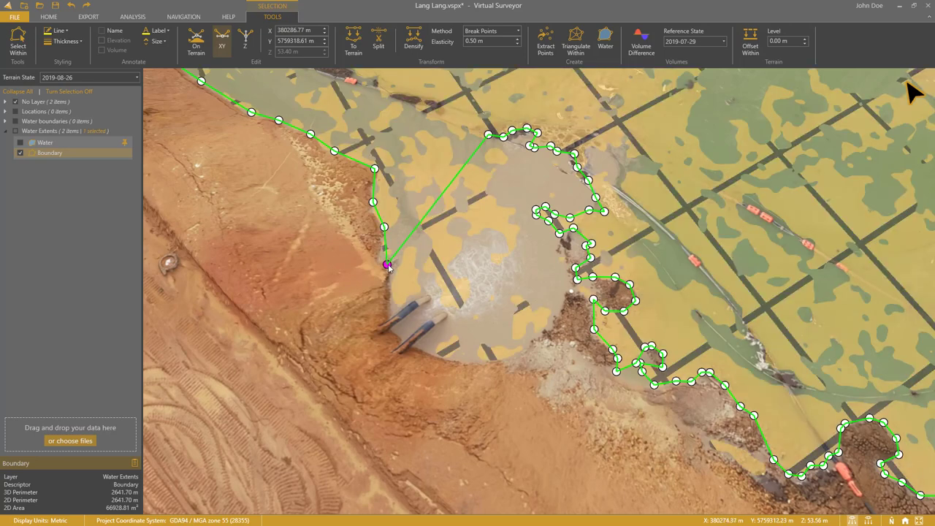
drag(488, 135, 390, 310)
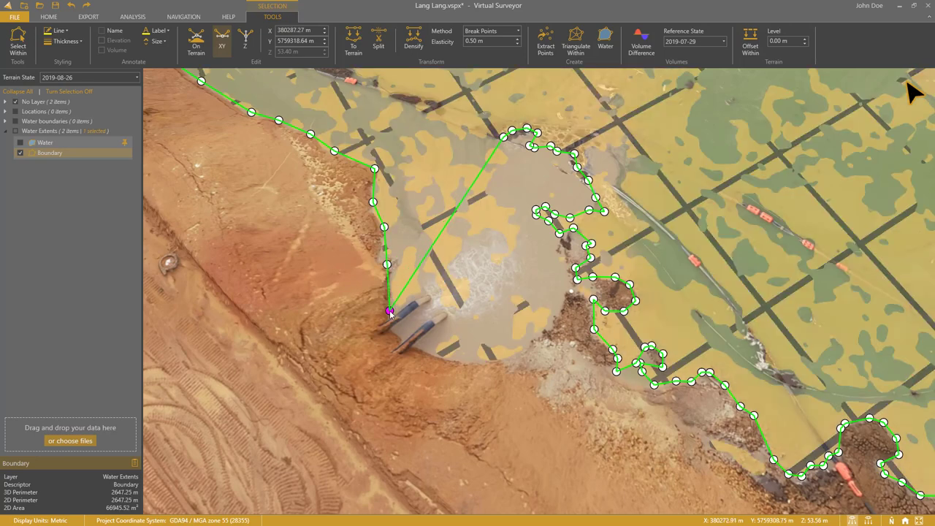
drag(504, 136, 421, 296)
drag(444, 264, 399, 331)
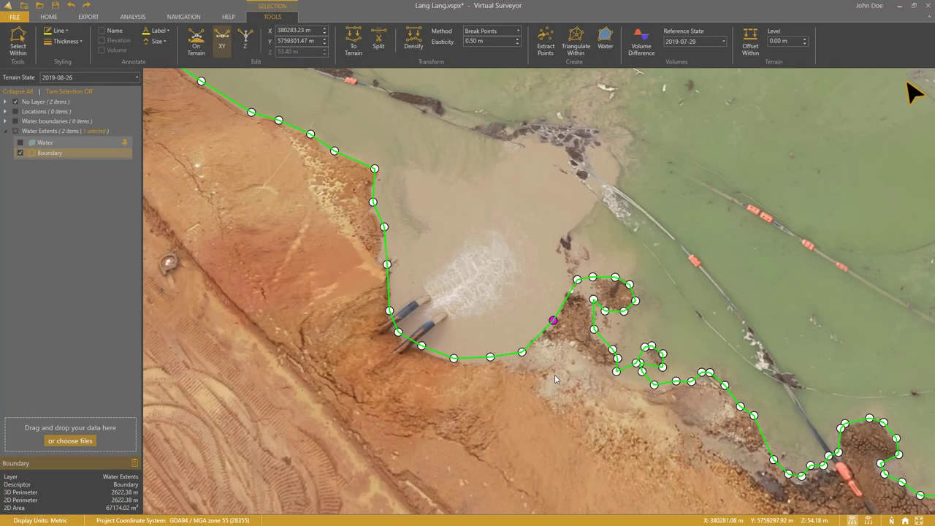
right_click(557, 365)
Step: Split the boundary at both shore ends of the curved floating pipeline and delete the stray section running through the water
middle_drag(561, 318, 491, 349)
drag(641, 274, 530, 291)
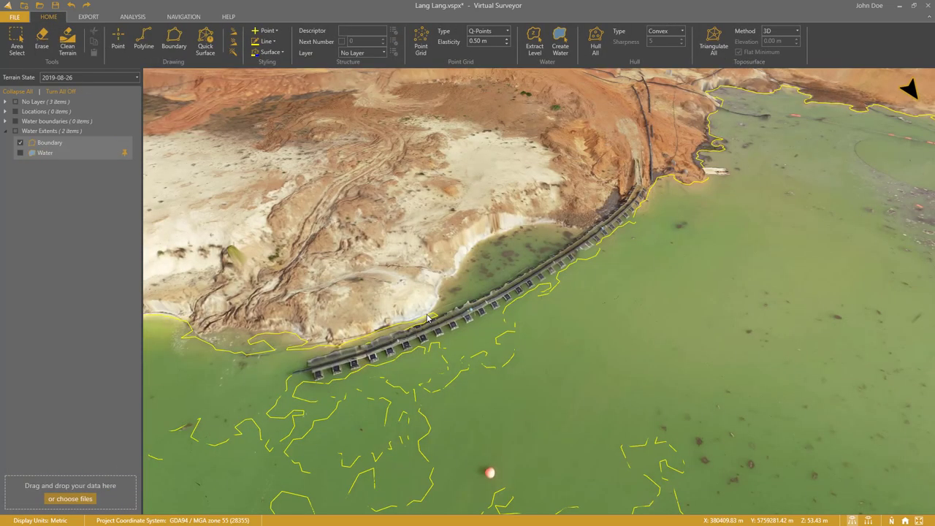
click(428, 318)
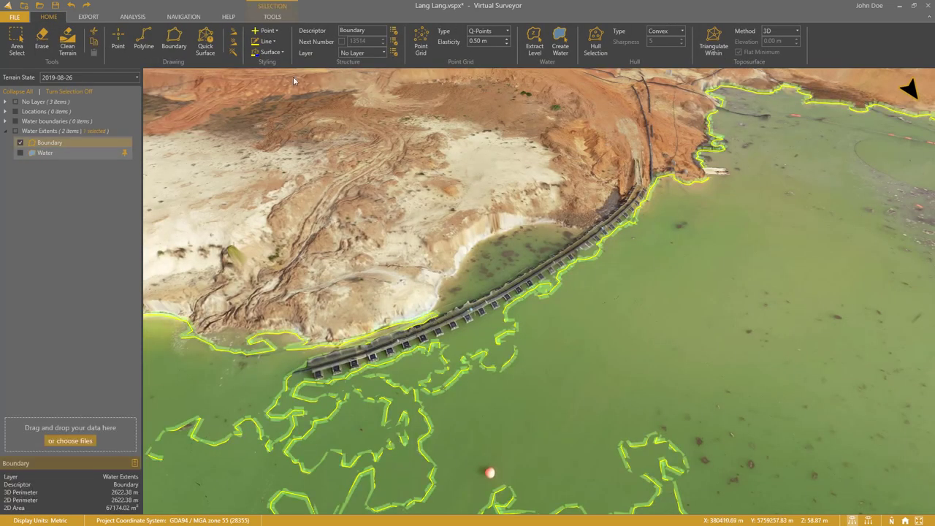
click(279, 17)
click(379, 41)
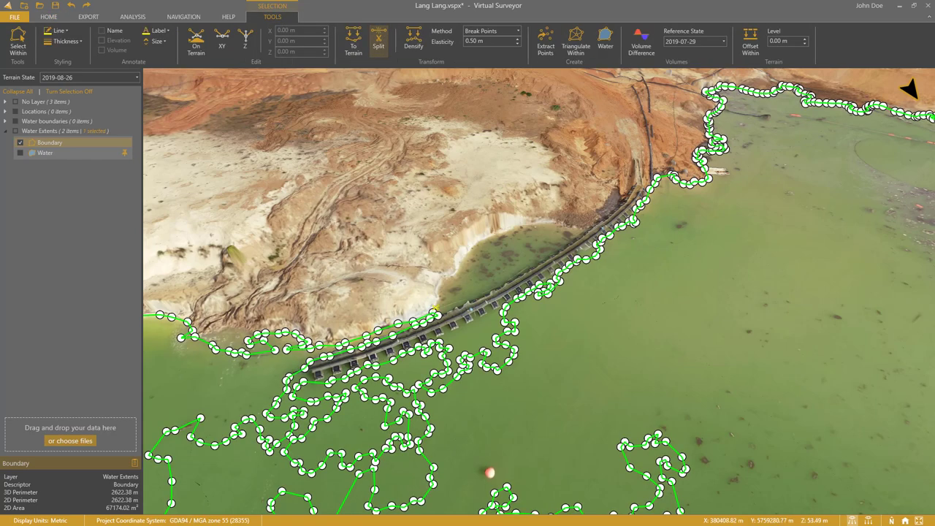
click(434, 313)
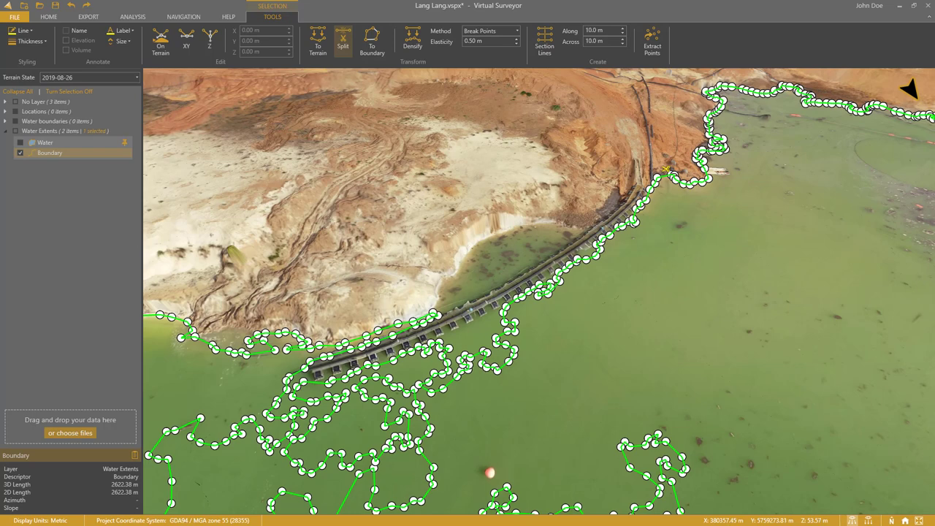
click(657, 178)
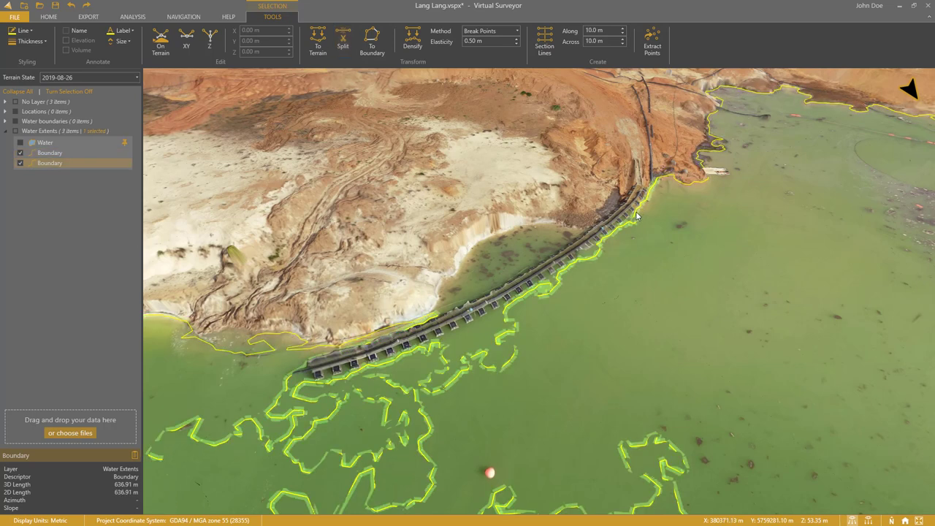
key(Delete)
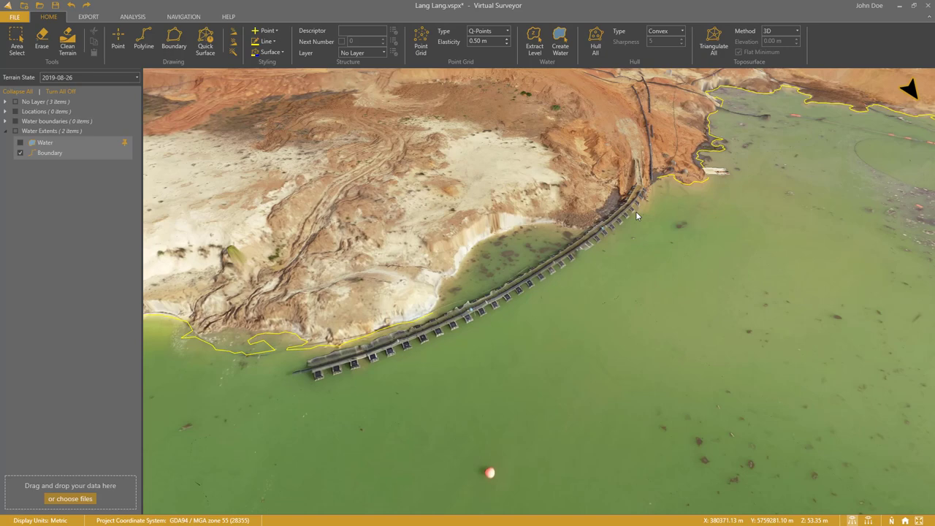
Step: Draw a polyline about 50 m long along the white cliff's waterline behind the floating pipeline, bridging the gap in the boundary
click(144, 42)
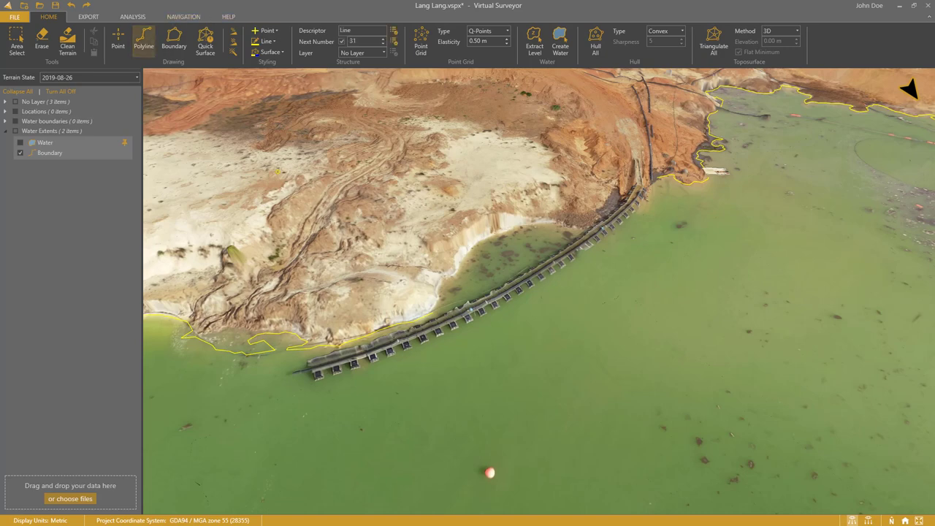
scroll(454, 298, up, 3)
click(426, 295)
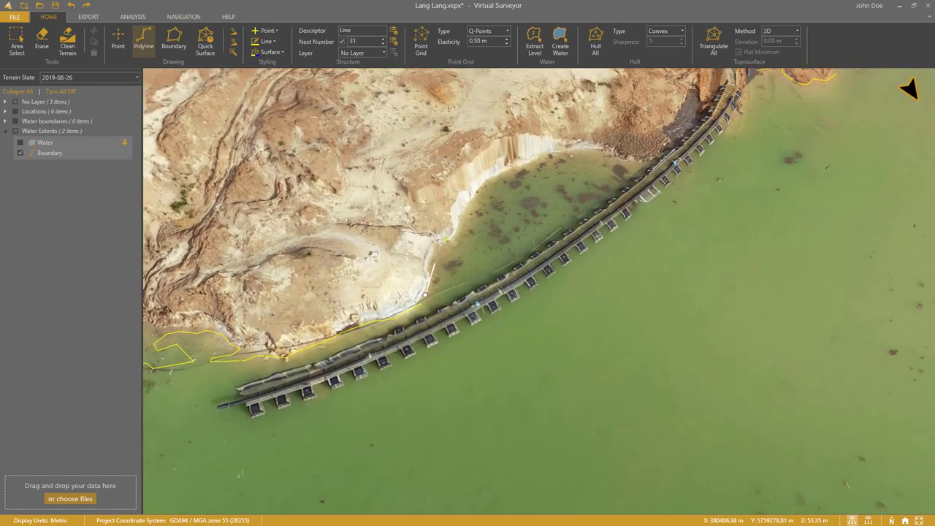
click(455, 231)
click(477, 193)
click(519, 168)
click(569, 150)
click(603, 153)
drag(676, 144, 404, 401)
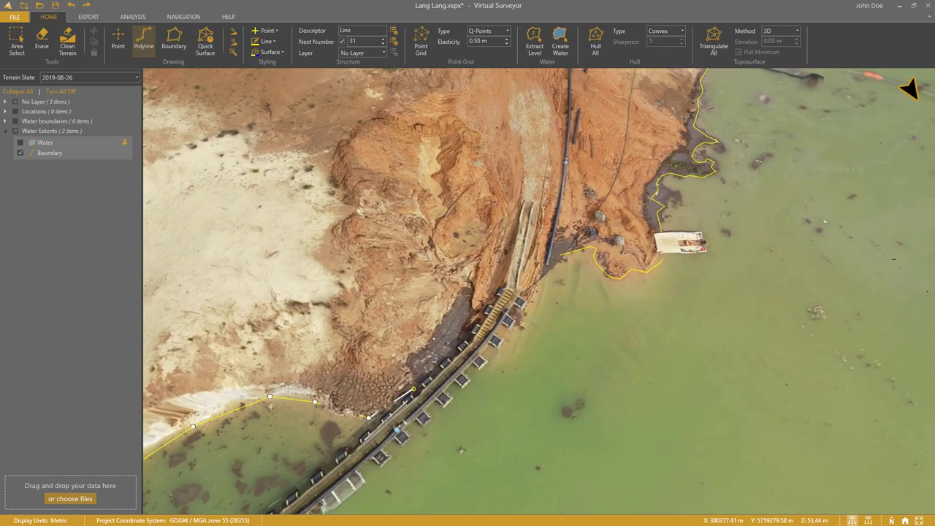
click(535, 286)
right_click(557, 268)
Step: Set the elevation of all vertices of the new shoreline polyline to 53.4 m
scroll(512, 323, down, 2)
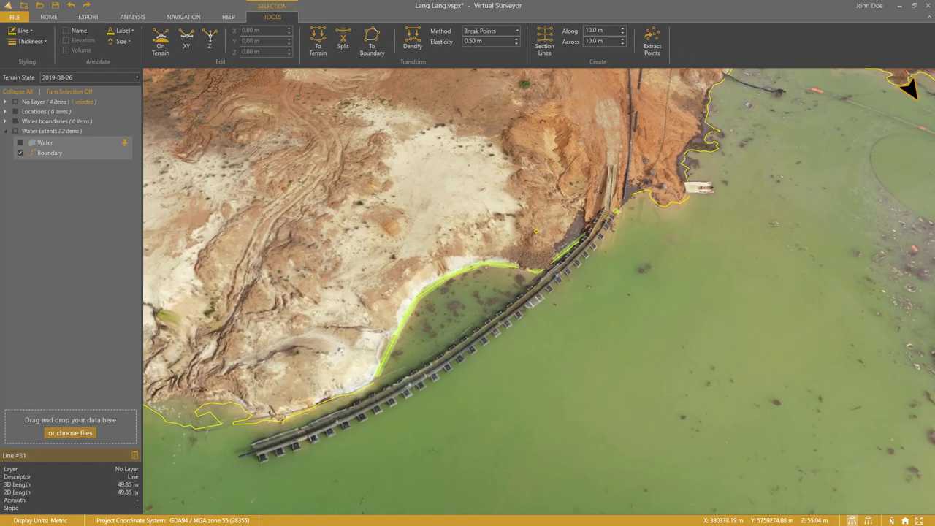
click(211, 44)
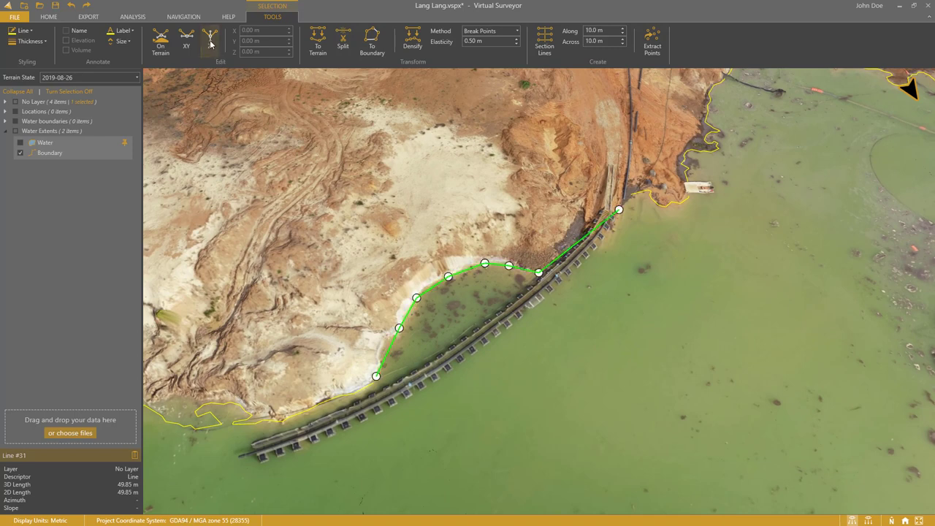
key(ctrl+a)
click(263, 54)
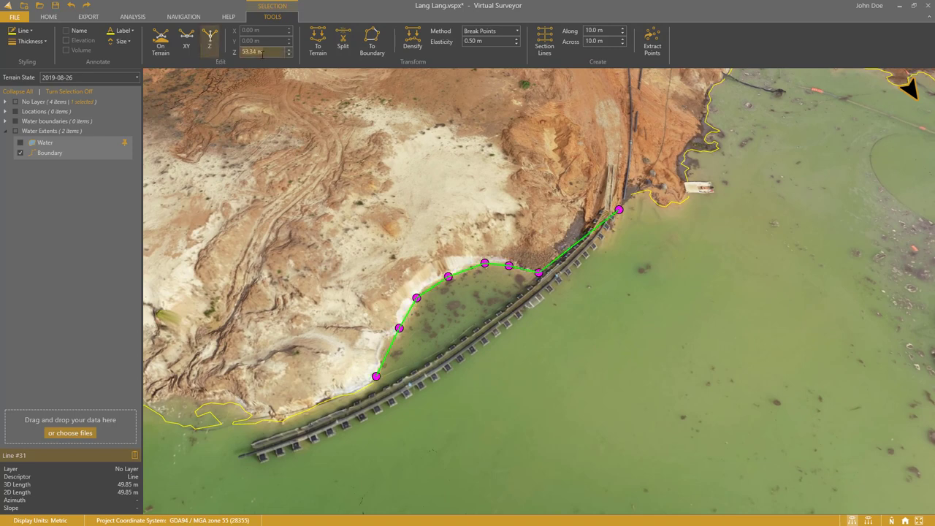
text(53.4)
key(Return)
right_click(375, 187)
Step: Select the new polyline together with the open shoreline and convert them into one closed boundary
drag(330, 334, 412, 427)
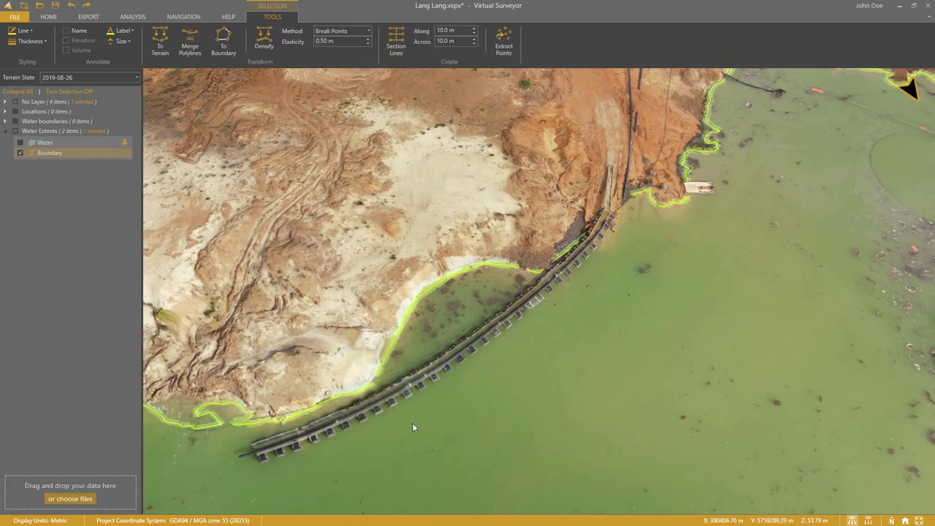
click(224, 47)
scroll(463, 267, down, 2)
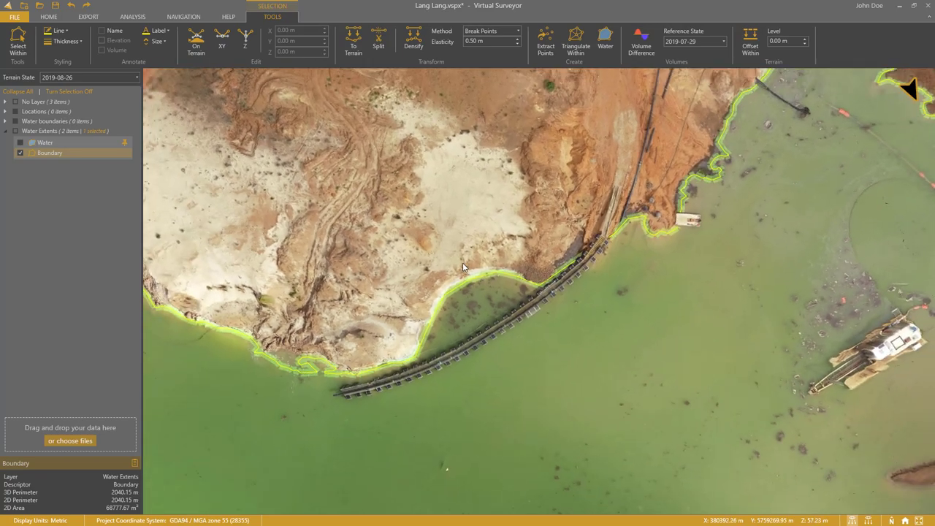
scroll(463, 267, down, 6)
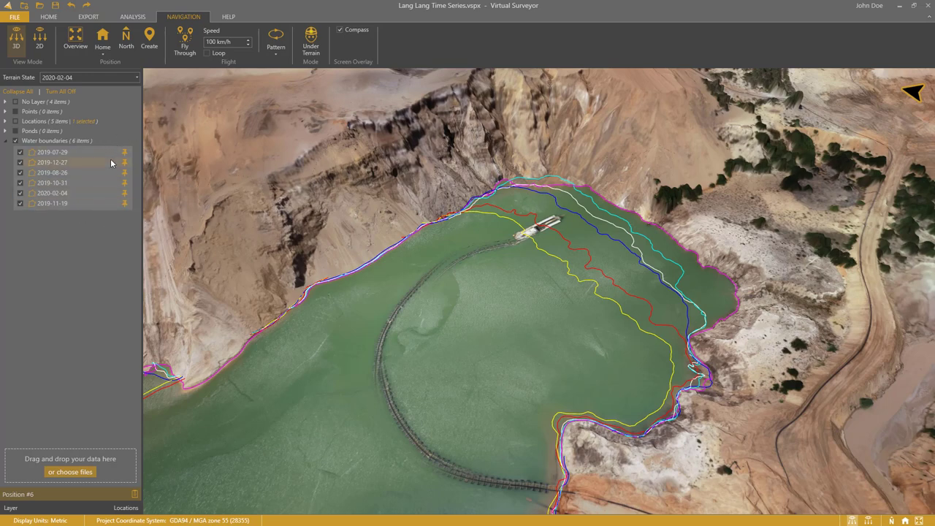
Step: Compare the water boundaries with the pond in terrain states 2019-12-27, 2019-11-19 and 2019-07-29, in that order
click(103, 73)
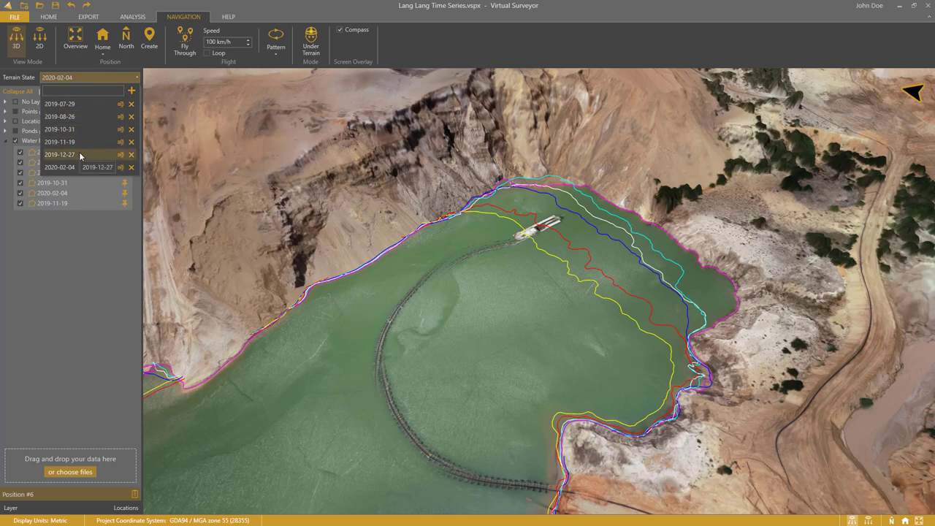
click(60, 154)
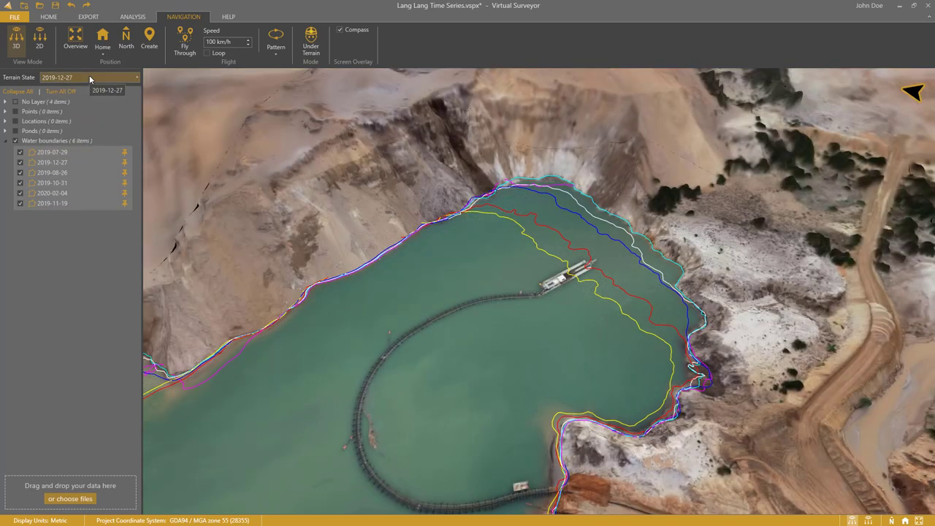
click(89, 76)
click(71, 143)
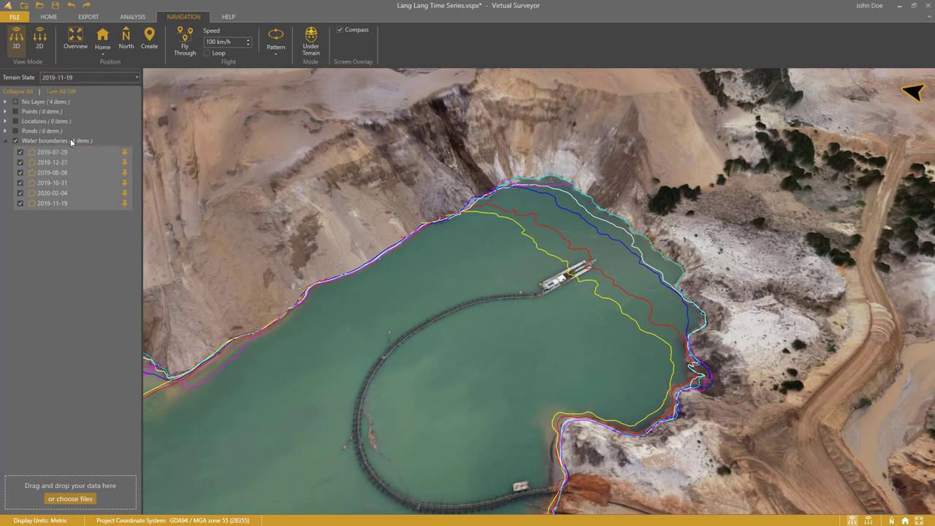
click(88, 78)
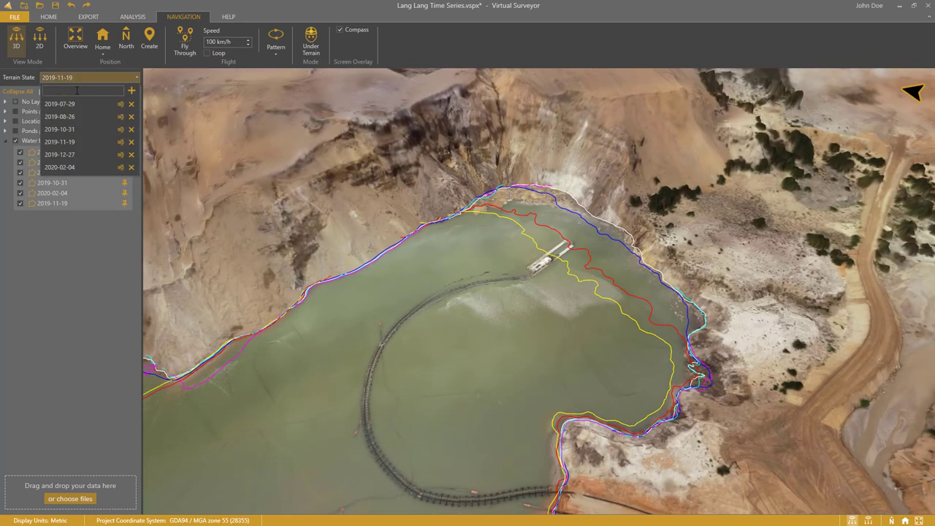
click(71, 103)
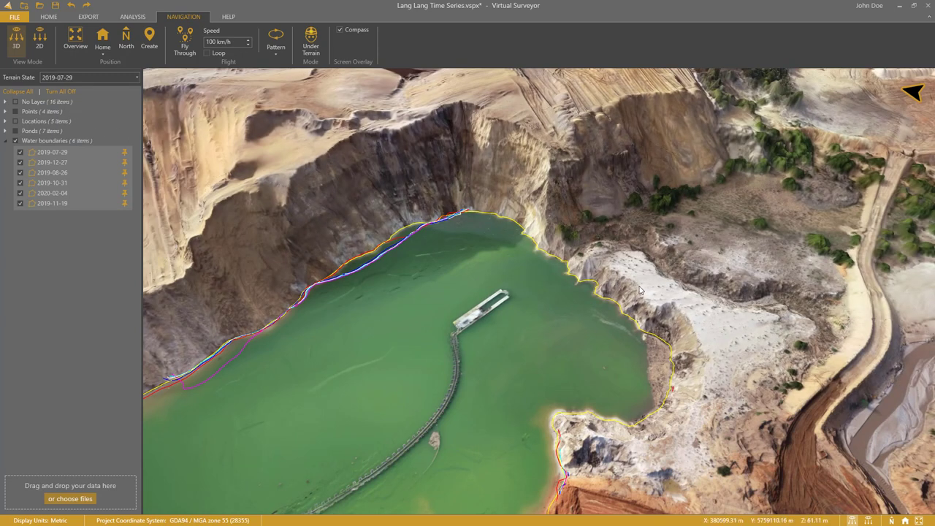
Step: Compare the stacked water boundaries around the pond in 2D and 3D view modes, ending in 2D with the pond centred
click(39, 49)
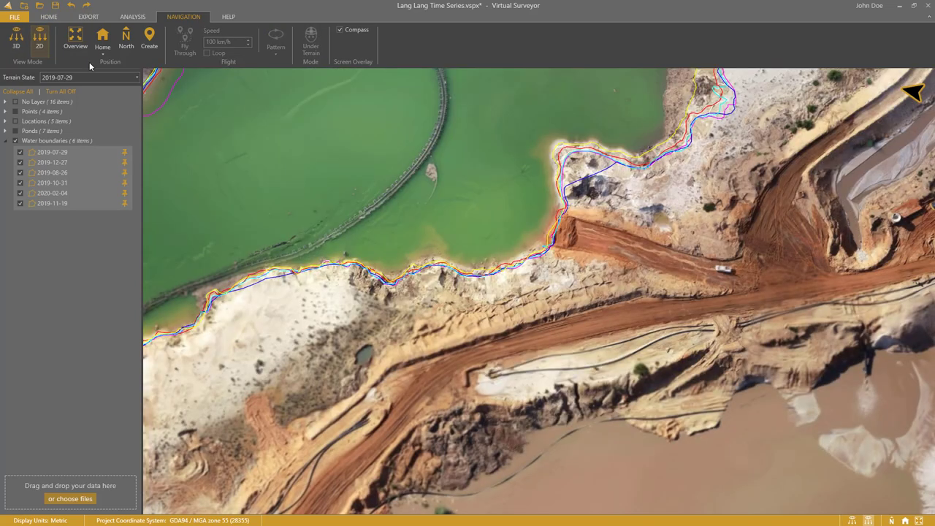
drag(601, 122, 578, 370)
drag(613, 202, 572, 313)
drag(592, 190, 633, 236)
scroll(596, 261, down, 1)
scroll(596, 261, down, 2)
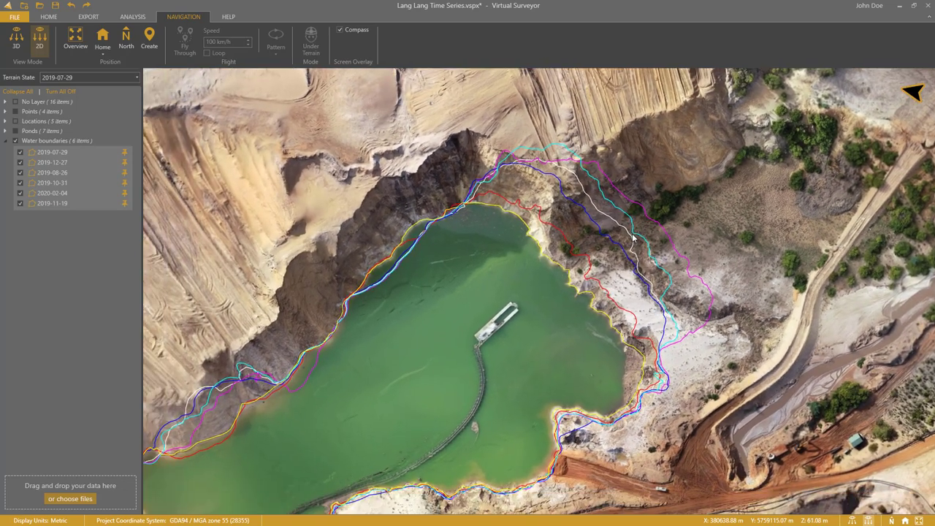
click(16, 52)
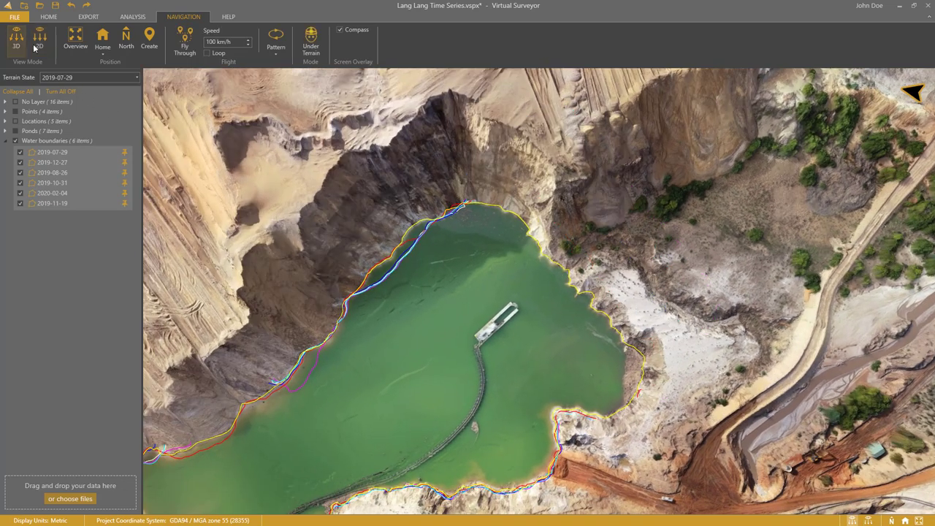
click(47, 46)
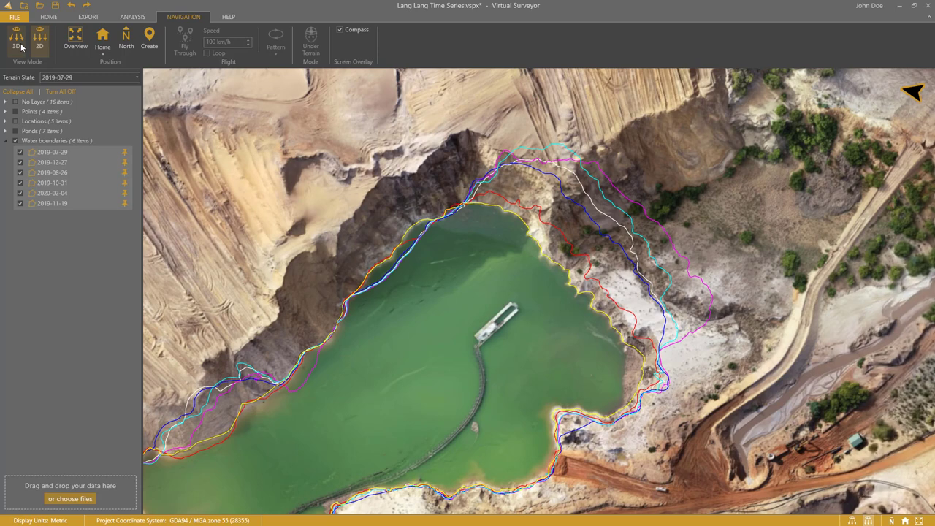
click(40, 45)
click(38, 46)
Step: Import the dredge limit line from dredgelimit.dxf into the project
click(70, 498)
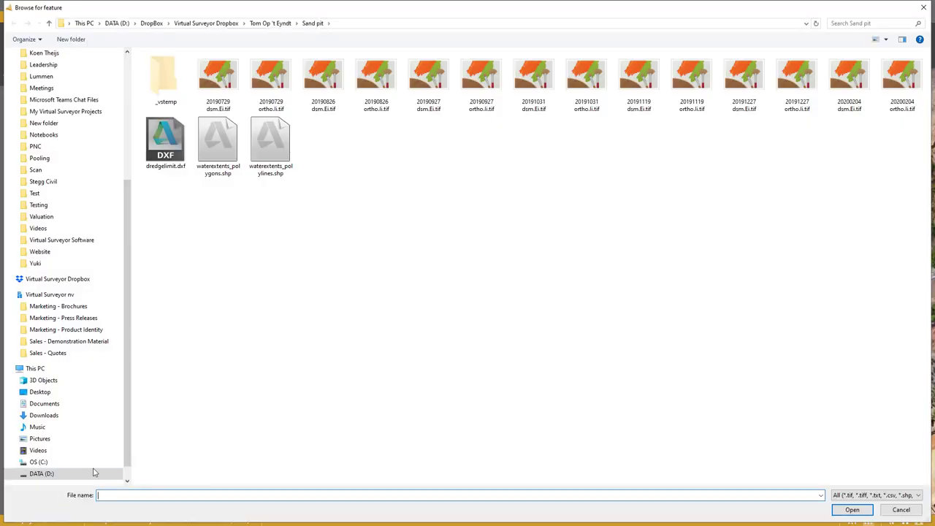
double_click(171, 152)
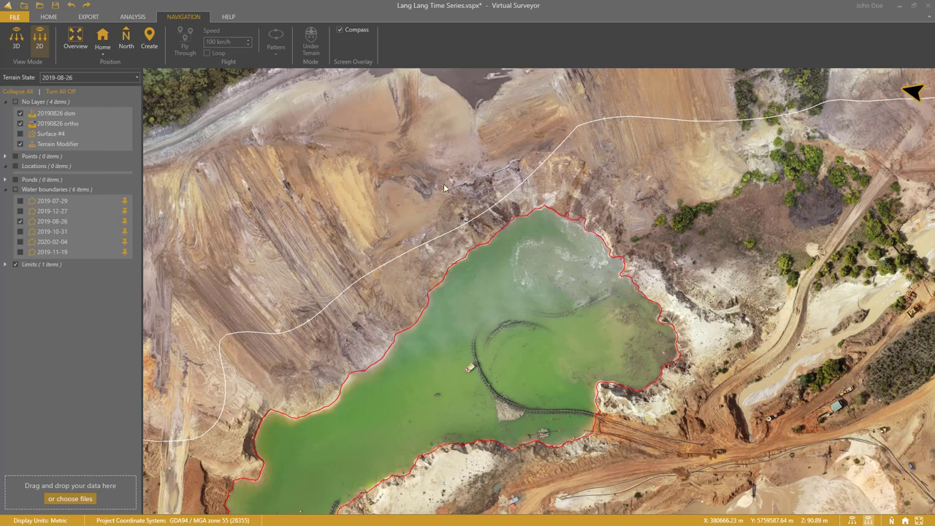
Step: Hide the 20190826 ortho and colour the bare terrain with the Elevation lens
click(20, 125)
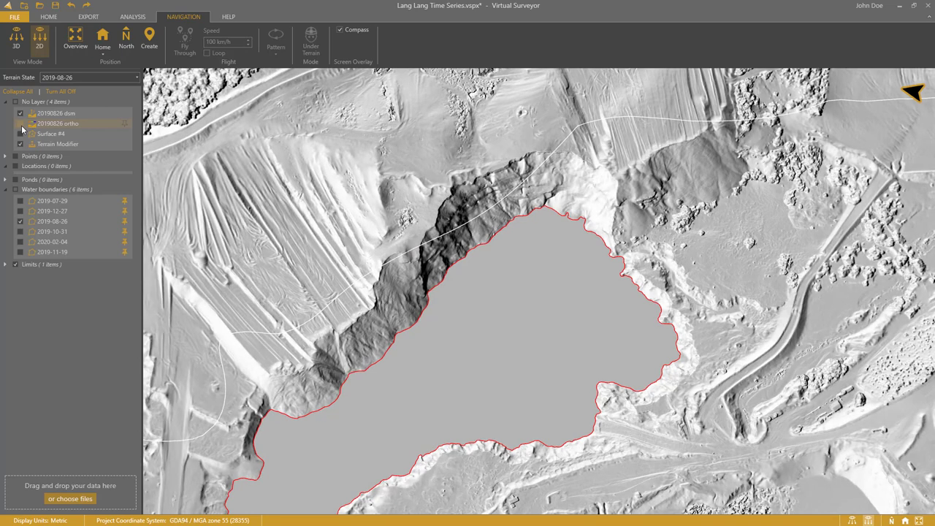
click(131, 16)
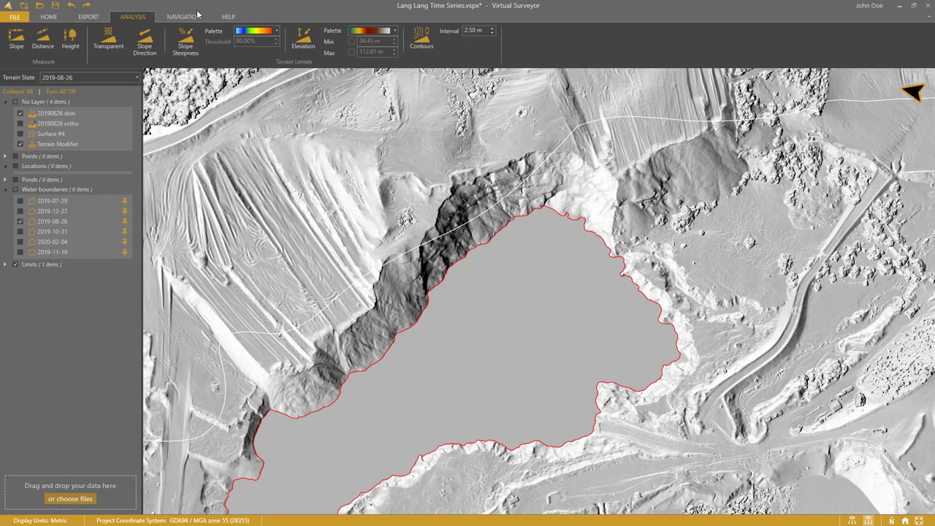
click(305, 44)
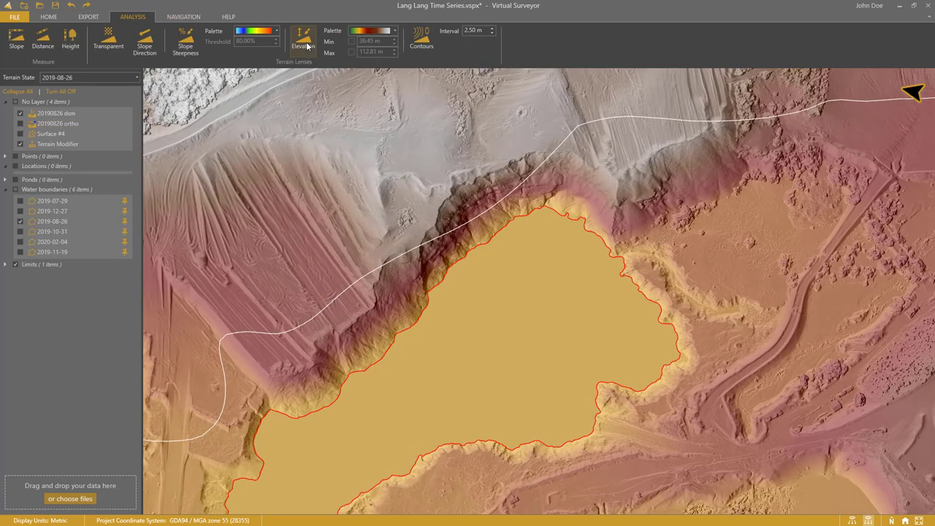
Step: Fix the elevation colour range to a minimum of 53 m and a maximum of 95 m
click(352, 52)
click(351, 41)
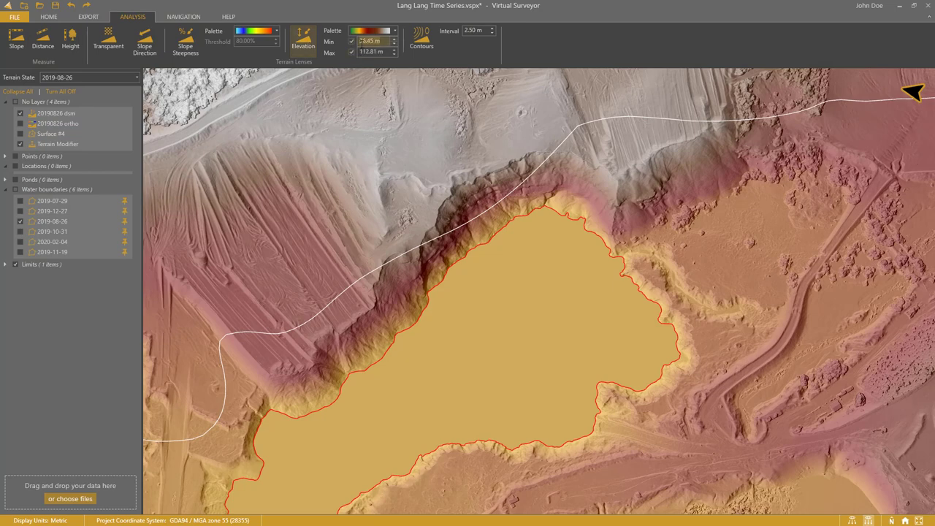
text(53)
key(Return)
key(Tab)
text(95)
key(Return)
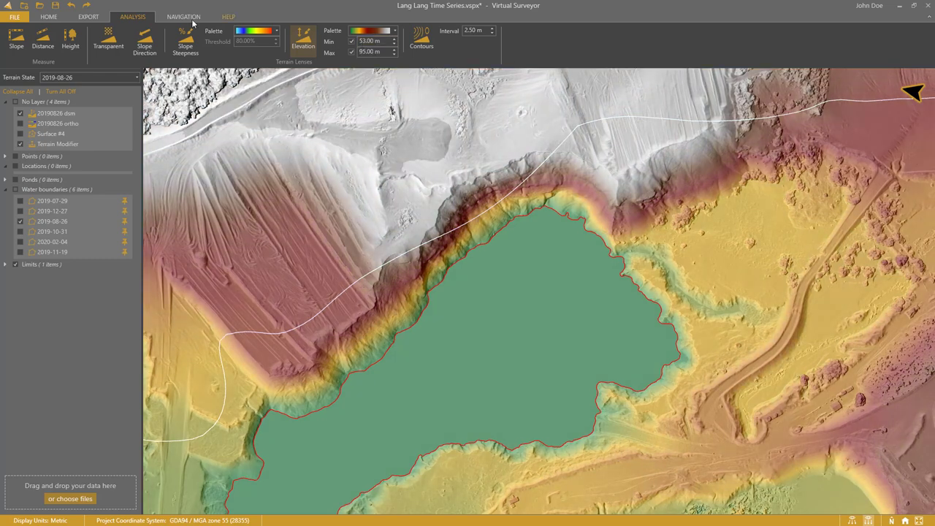
Step: Compare the elevation-coloured terrain against the dredge limit in states 2019-10-31, 2019-11-19, 2019-12-27 and 2020-02-04
click(100, 75)
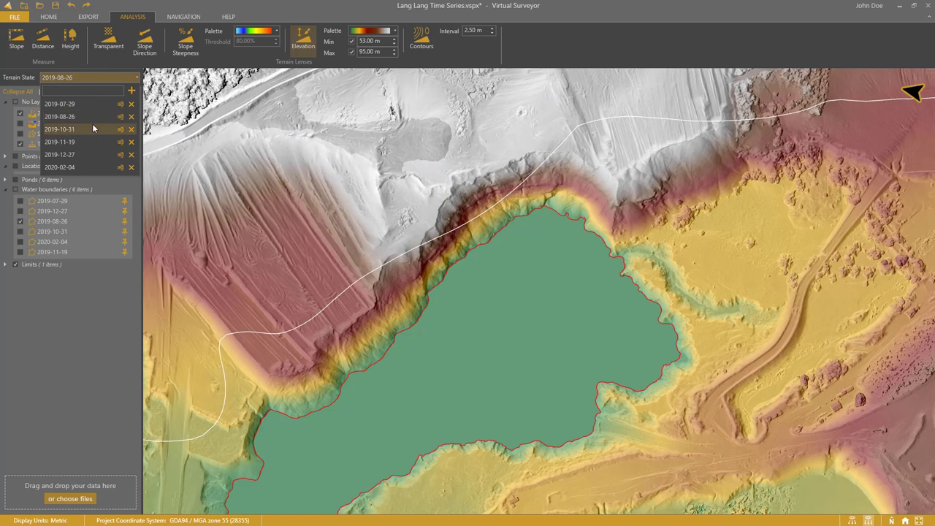
click(92, 126)
click(98, 76)
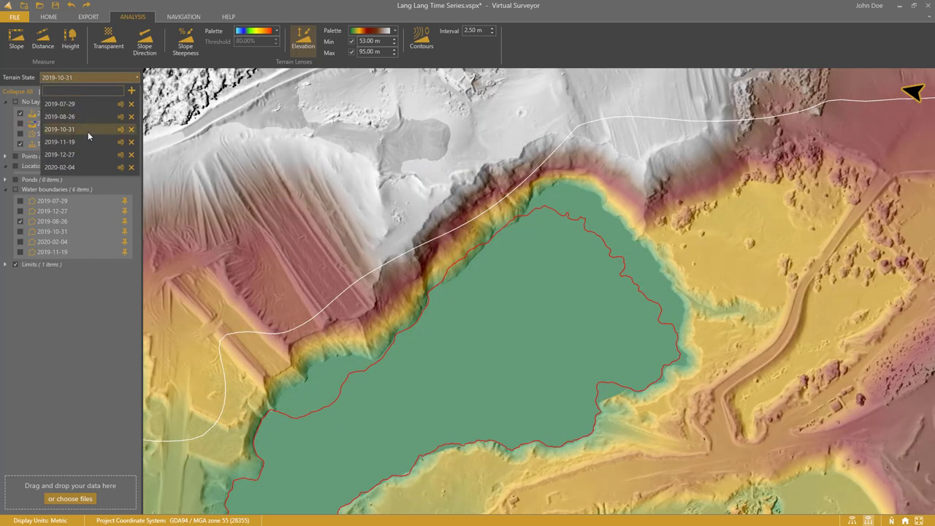
click(87, 141)
click(90, 76)
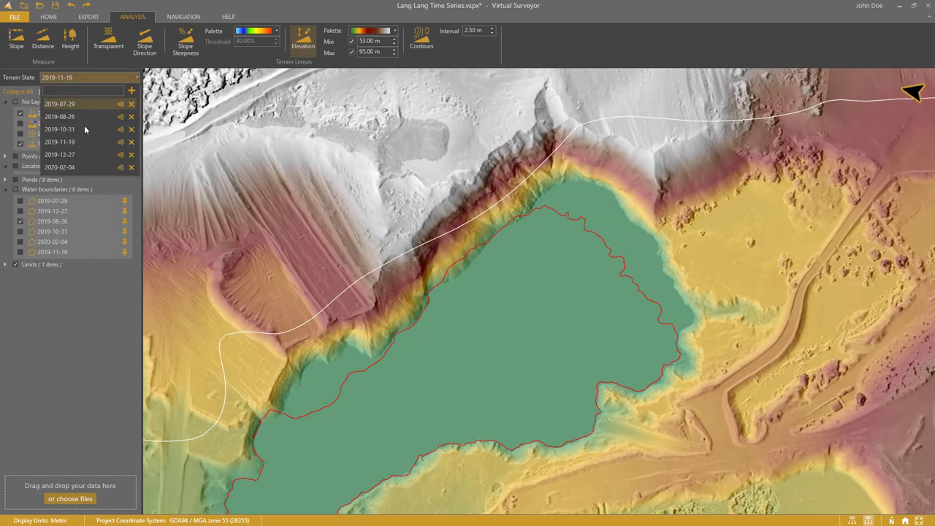
click(81, 154)
click(92, 79)
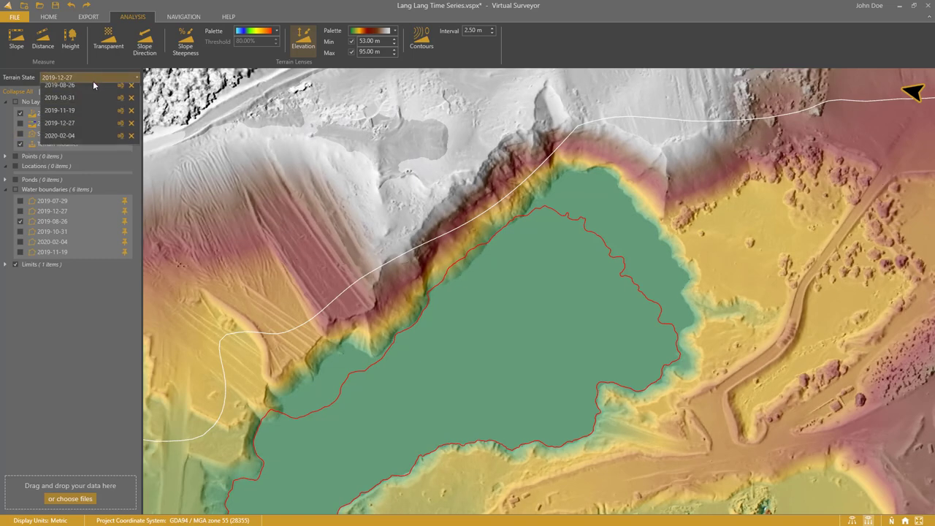
click(81, 165)
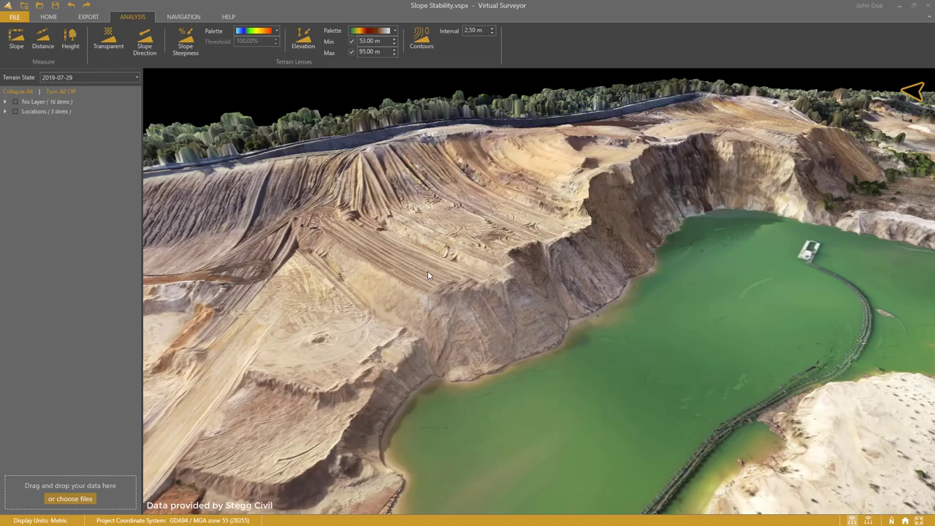
Step: Place a slope measurement about 7 m long horizontally on the embankment face between the upper bench and the lower track
scroll(398, 259, up, 5)
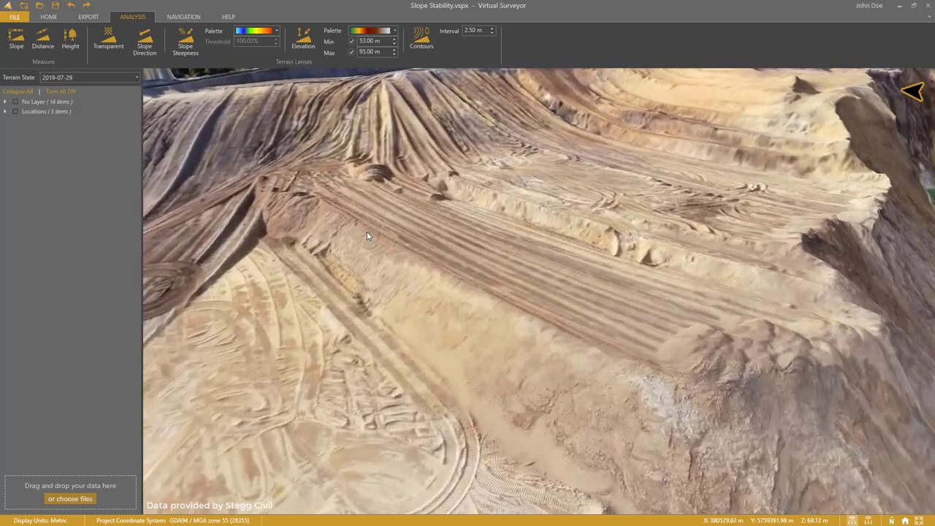
scroll(367, 233, up, 3)
click(17, 41)
click(444, 283)
click(363, 311)
click(378, 363)
click(378, 363)
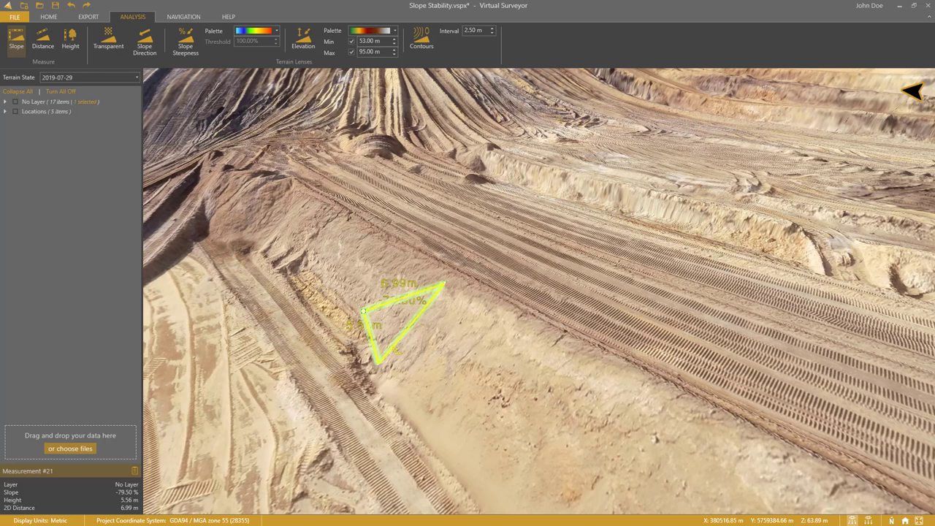
key(Escape)
click(422, 349)
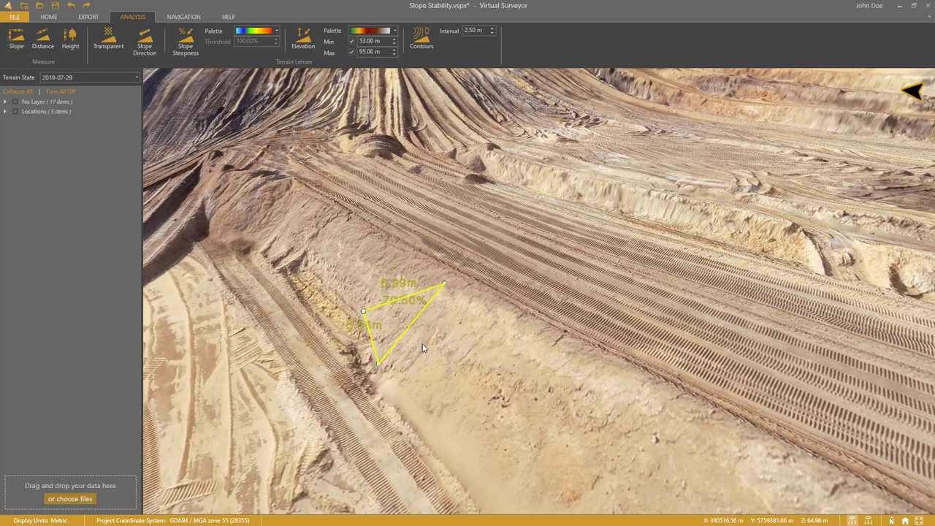
Step: Highlight all terrain steeper than 79.50% in red with the Slope Steepness lens and its transparent-to-red threshold palette
click(263, 32)
click(252, 52)
double_click(255, 41)
text(79.50)
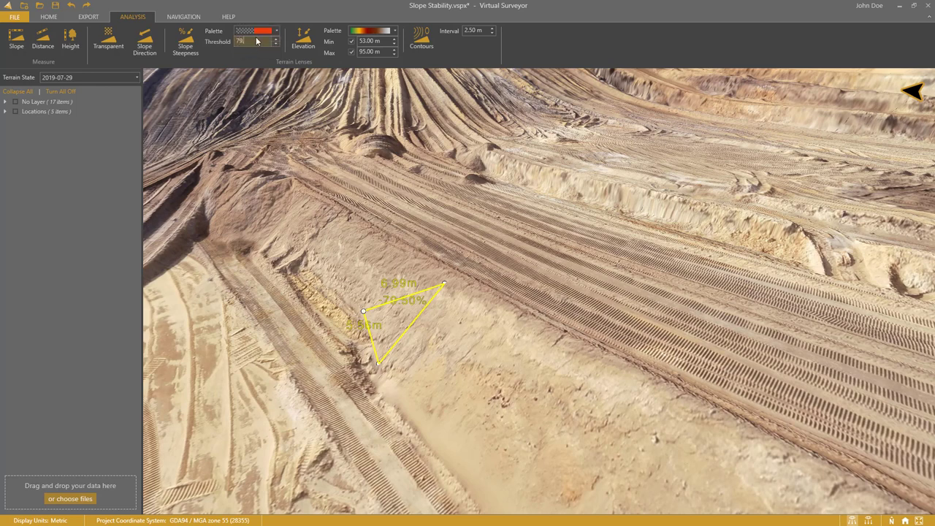
click(186, 43)
scroll(639, 320, down, 5)
drag(811, 319, 523, 342)
middle_drag(531, 342, 529, 339)
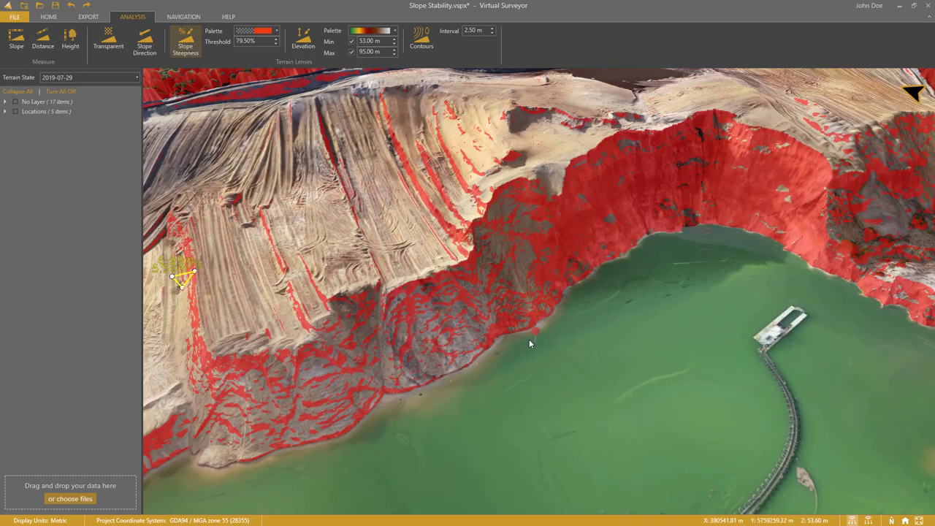
drag(539, 330, 568, 301)
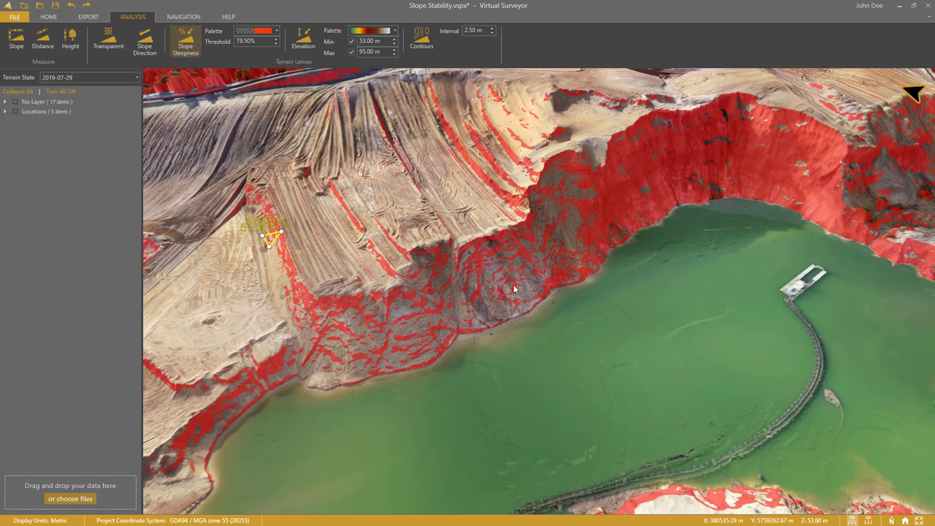
Step: Expand the unlayered items and toggle the first terrain modifier off and on to compare the steepness highlighting over the pond
click(7, 102)
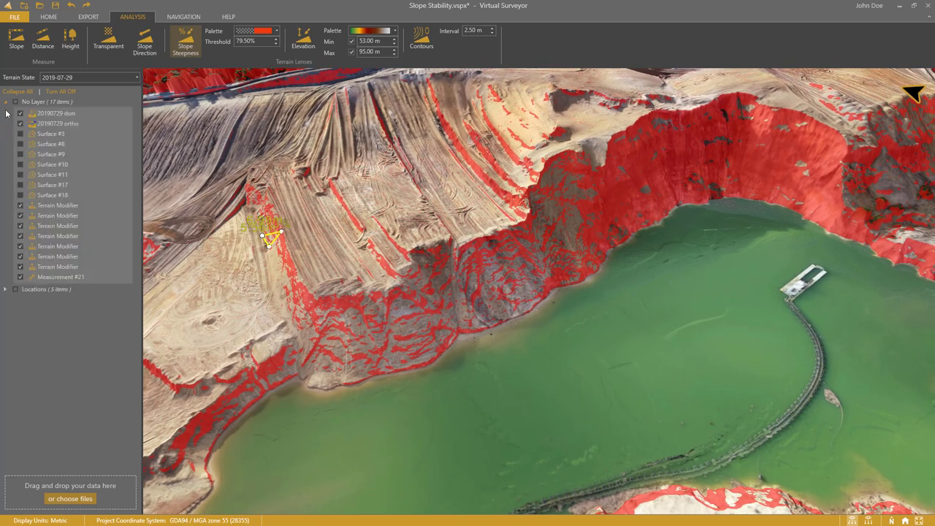
click(21, 206)
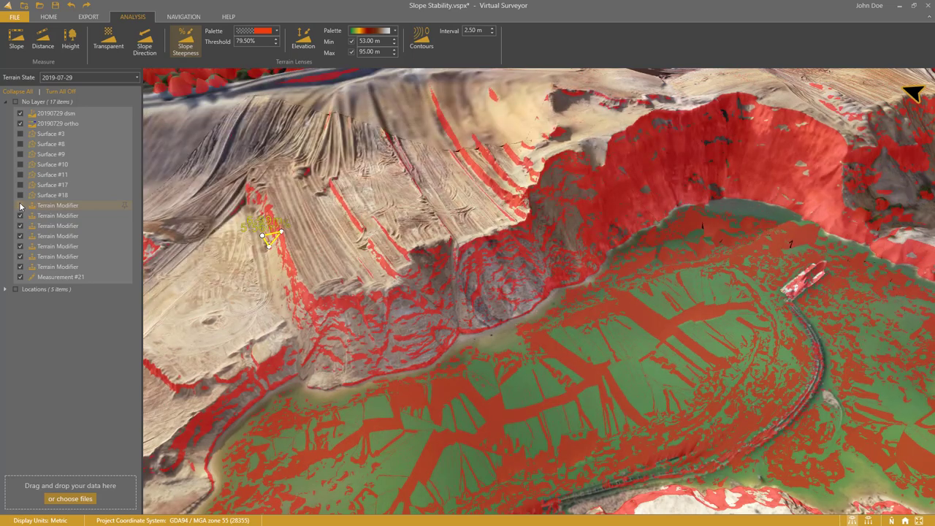
click(20, 206)
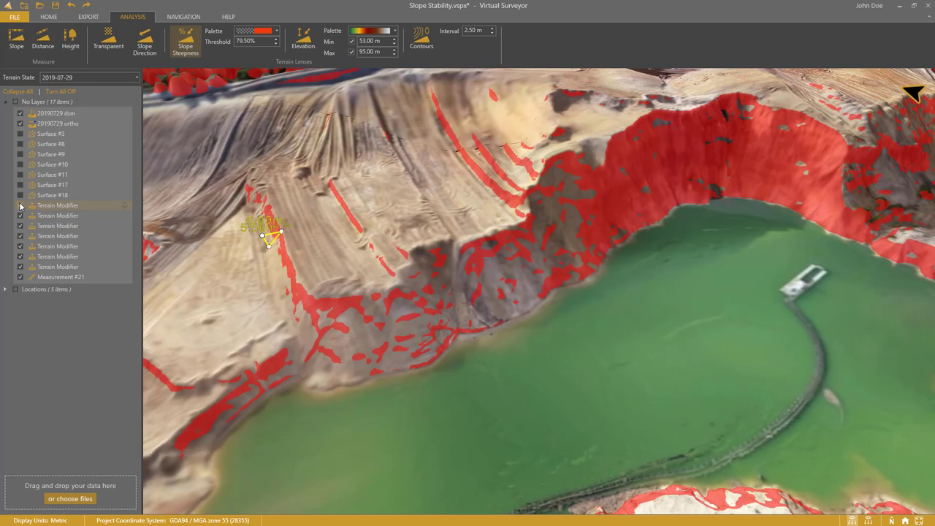
Step: Turn off the Slope Steepness lens at the pit's head wall and switch the terrain state to 2020-02-04
drag(742, 121, 598, 247)
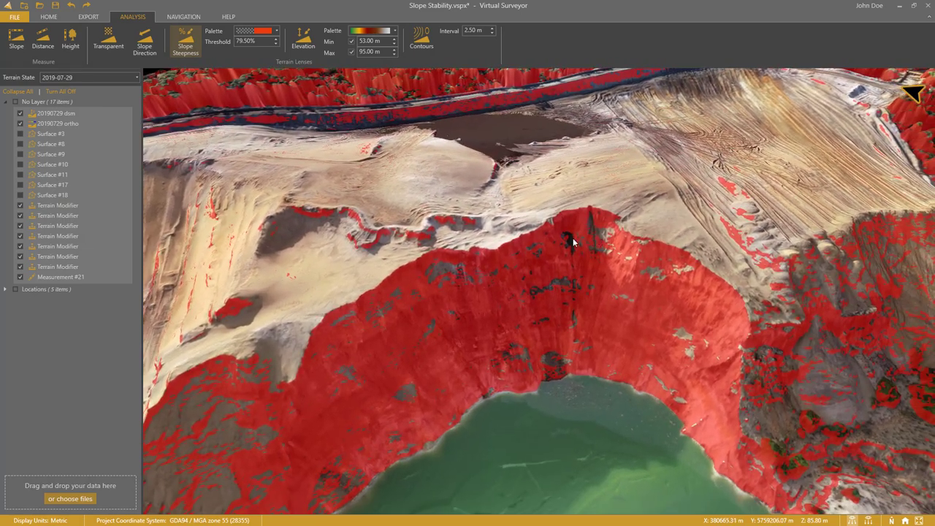
click(186, 44)
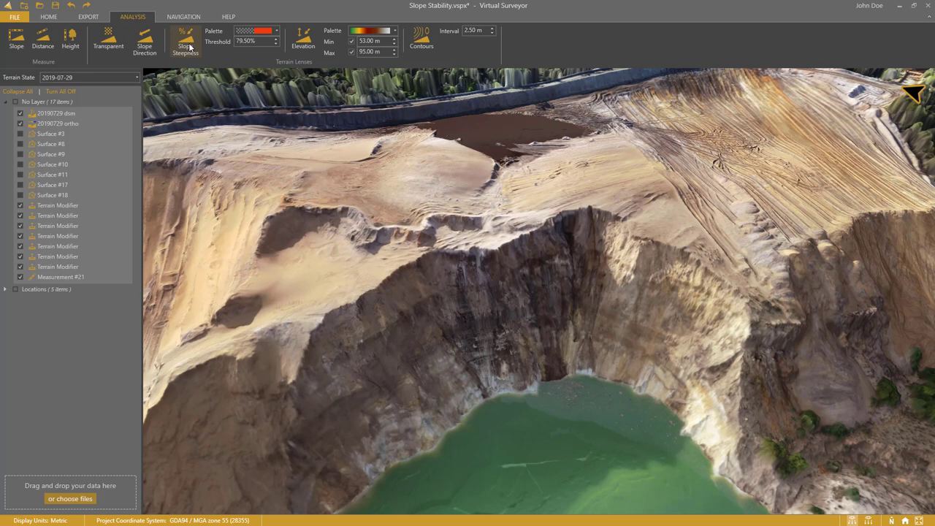
click(69, 75)
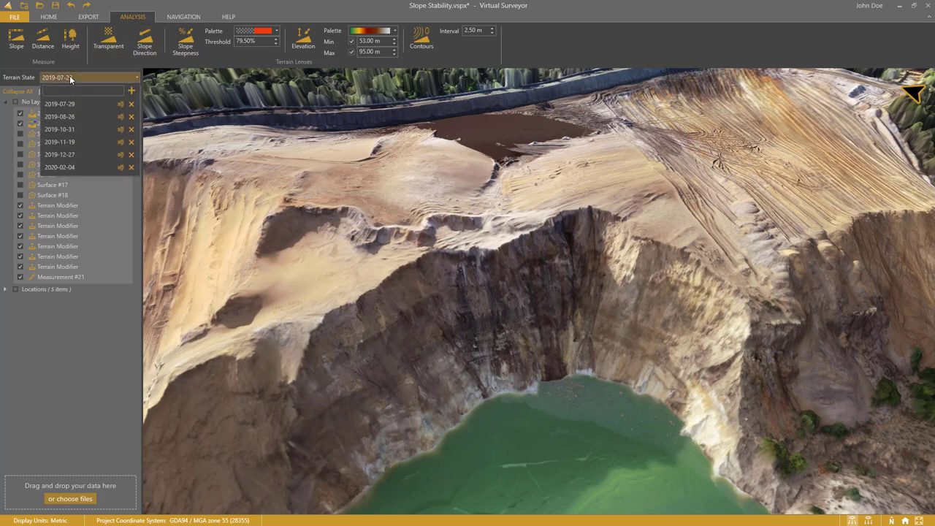
click(76, 169)
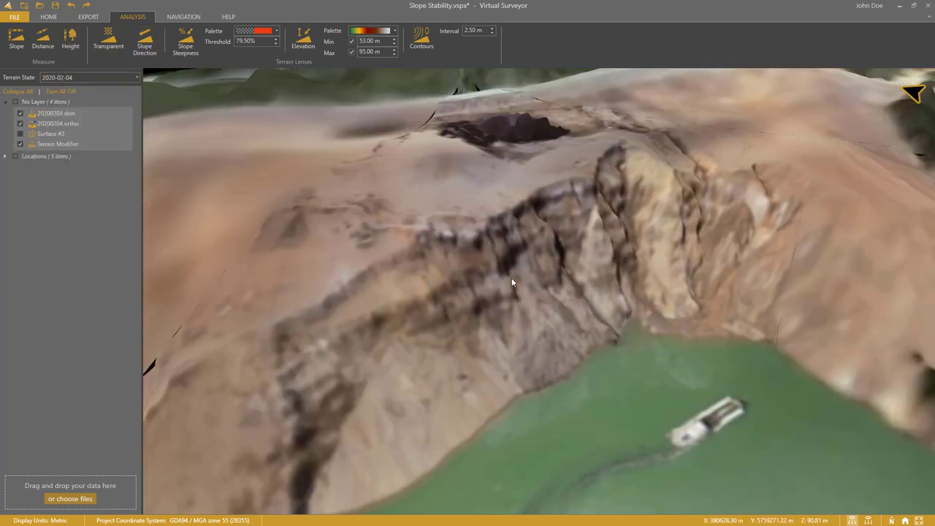
Step: Examine the cracks above the collapsed head wall and show its steepness-highlighted slopes in the 2D view
drag(618, 165, 475, 302)
scroll(532, 264, up, 1)
mouse_move(531, 259)
mouse_down()
mouse_move(495, 206)
mouse_move(585, 222)
mouse_move(545, 262)
mouse_up()
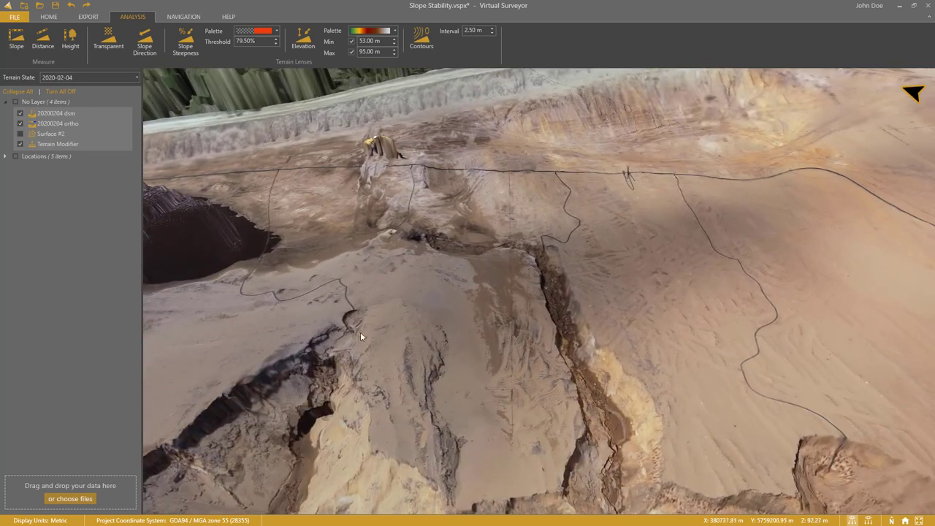
drag(360, 332, 551, 299)
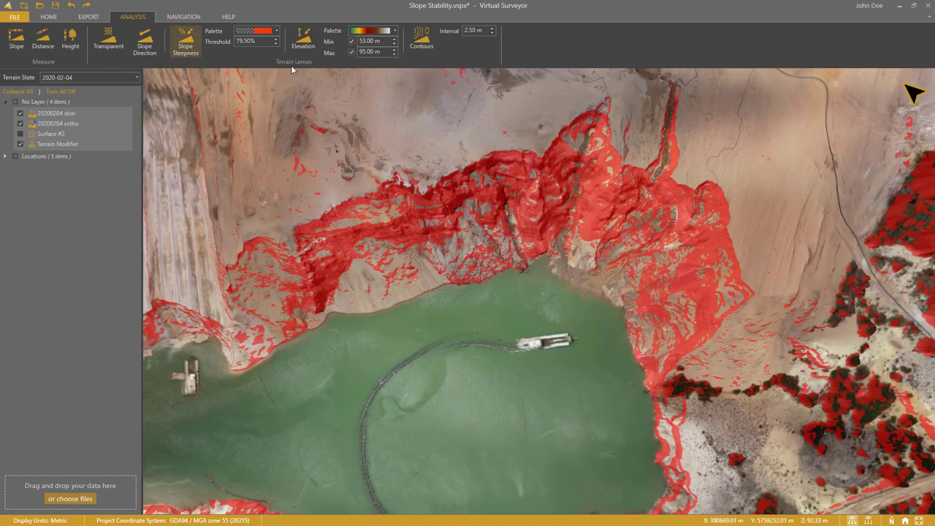
click(869, 521)
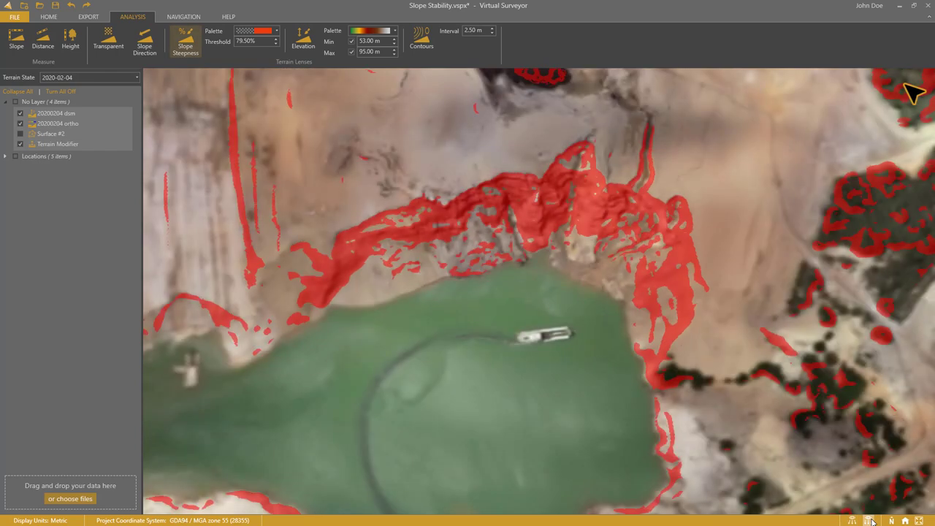